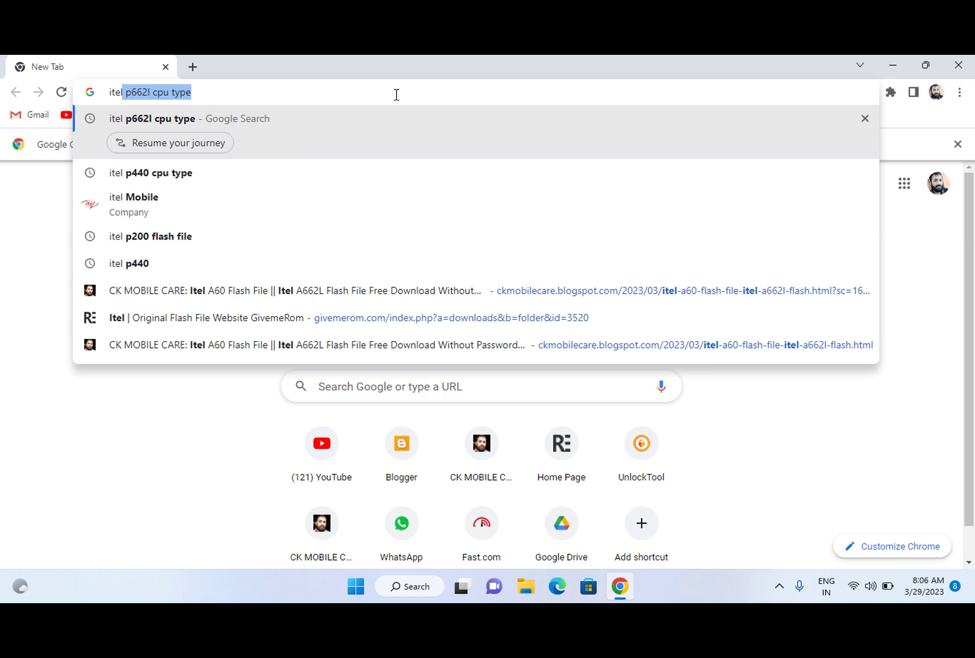
Look up "itel p662l" and open the suggested ckmobilecare.blogspot.com page about the Itel p40 P662L Pattern&FRP Remove File.
key("End")
key("BackSpace")
key("BackSpace")
key("BackSpace")
key("BackSpace")
key("BackSpace")
key("BackSpace")
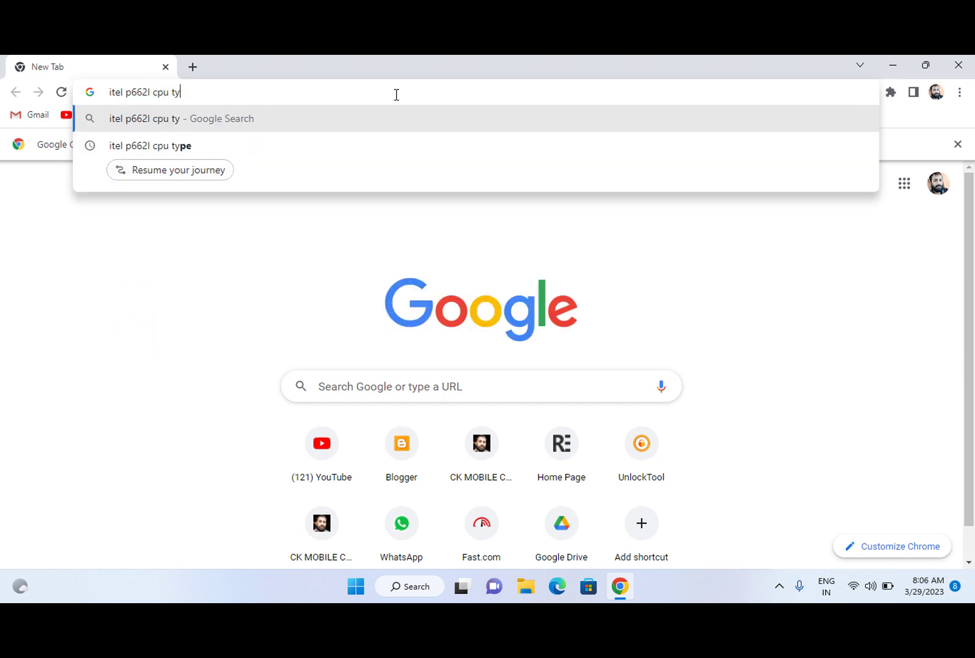
key("BackSpace")
key("BackSpace")
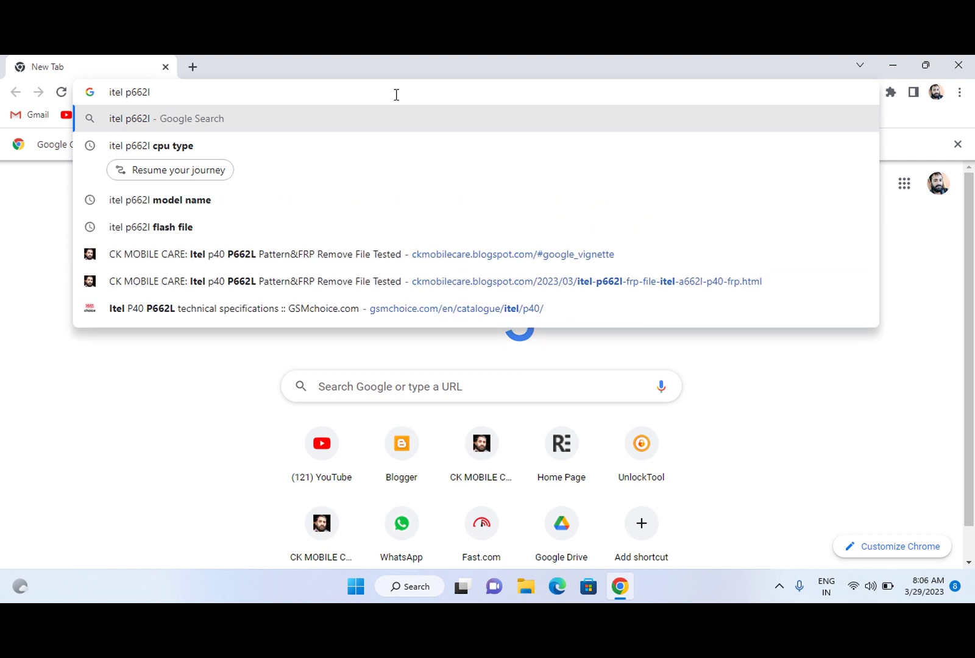
left_click(335, 258)
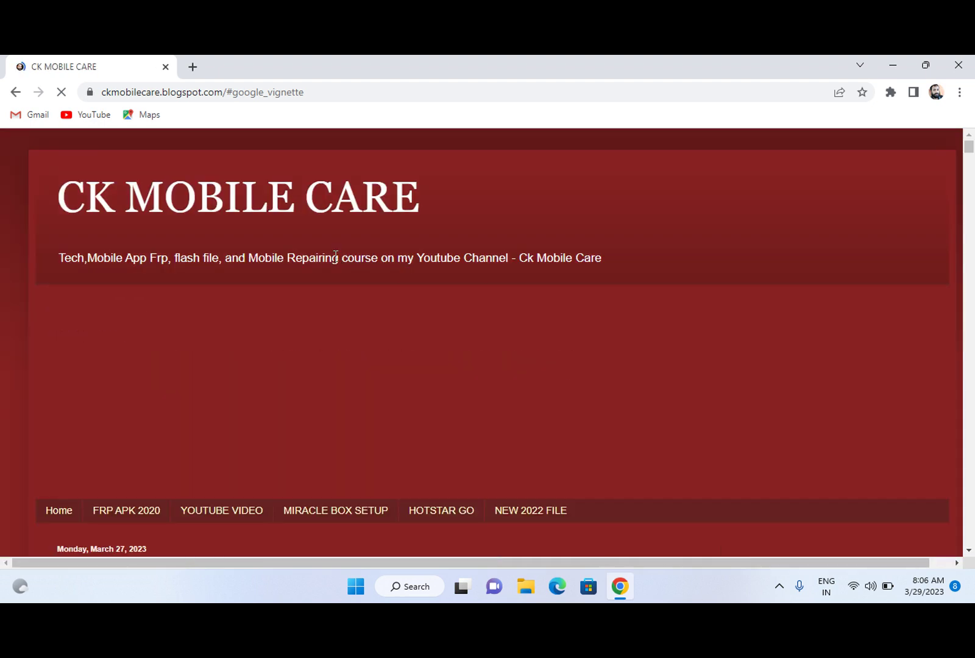
Find the "Itel p40 P662L Pattern&FRP Remove File Tested" post on the CK MOBILE CARE blog and open it.
scroll(336, 259, "down", 15)
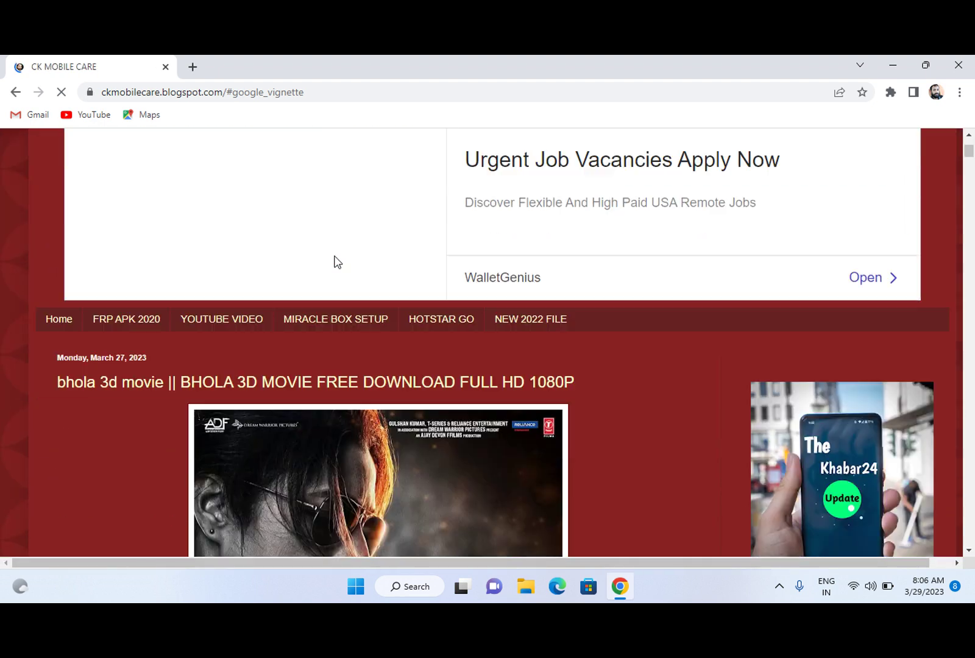
scroll(335, 262, "down", 15)
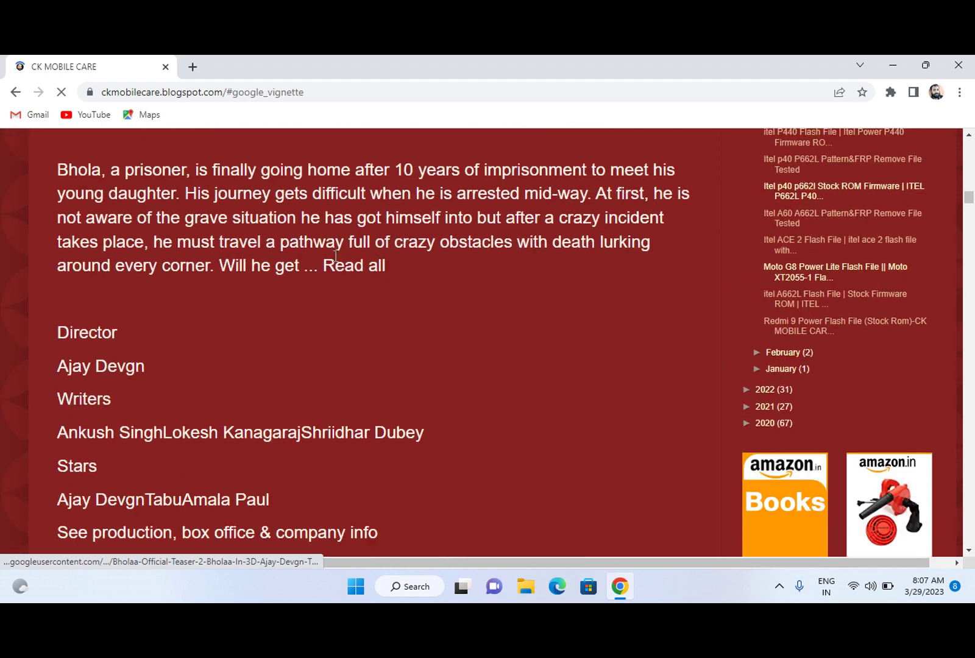
scroll(334, 256, "down", 10)
scroll(335, 259, "up", 3)
scroll(335, 262, "down", 20)
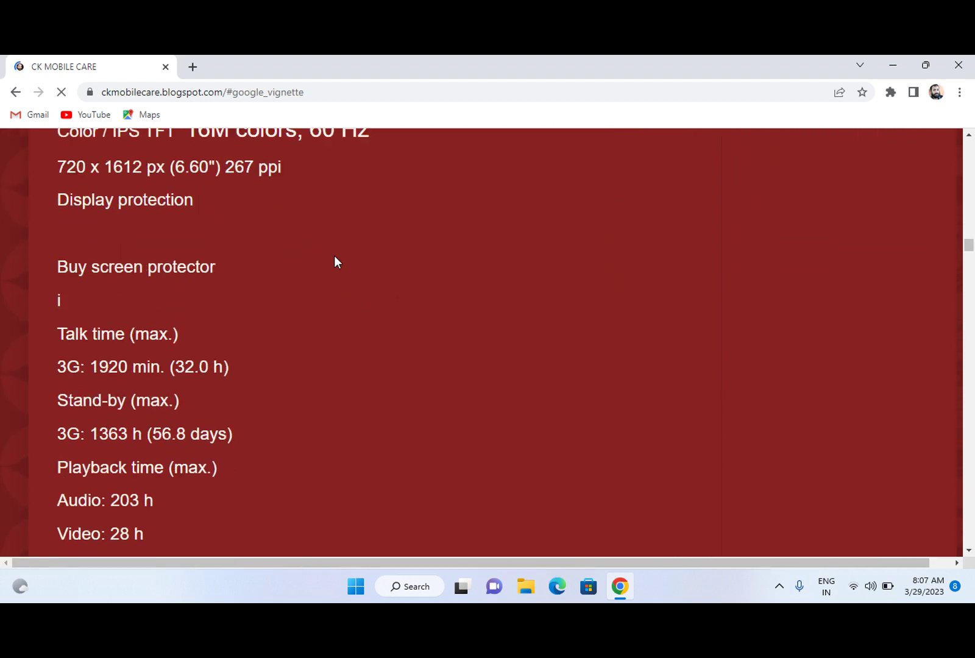
scroll(335, 259, "down", 20)
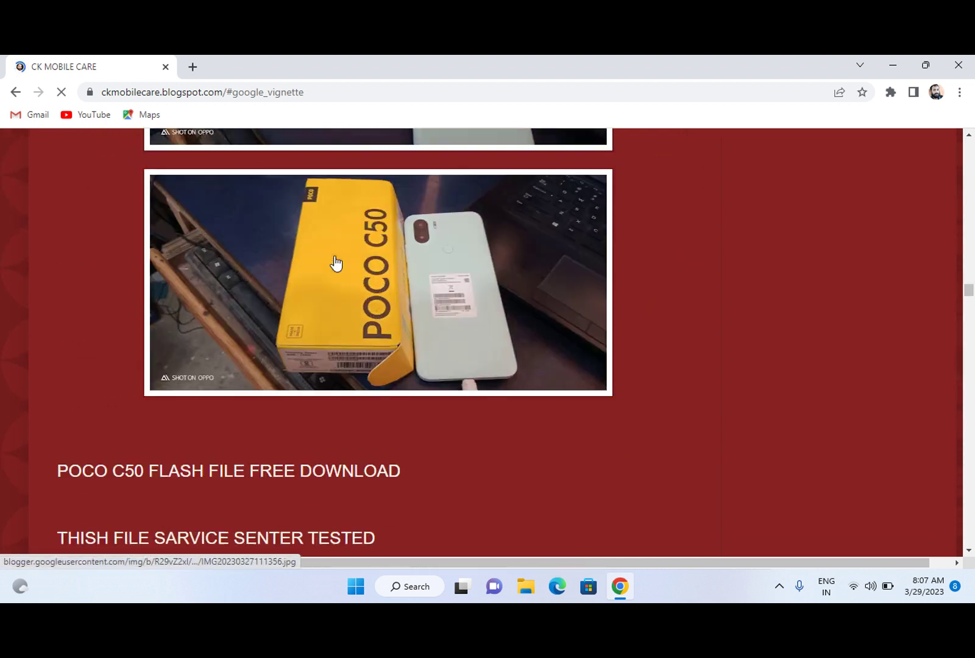
scroll(336, 259, "down", 20)
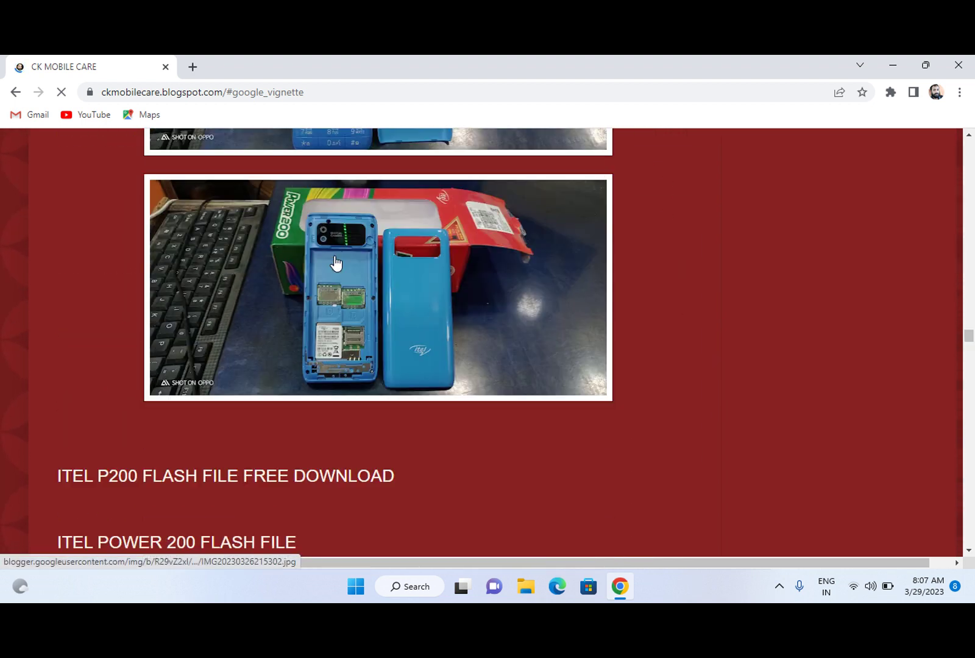
scroll(334, 256, "down", 20)
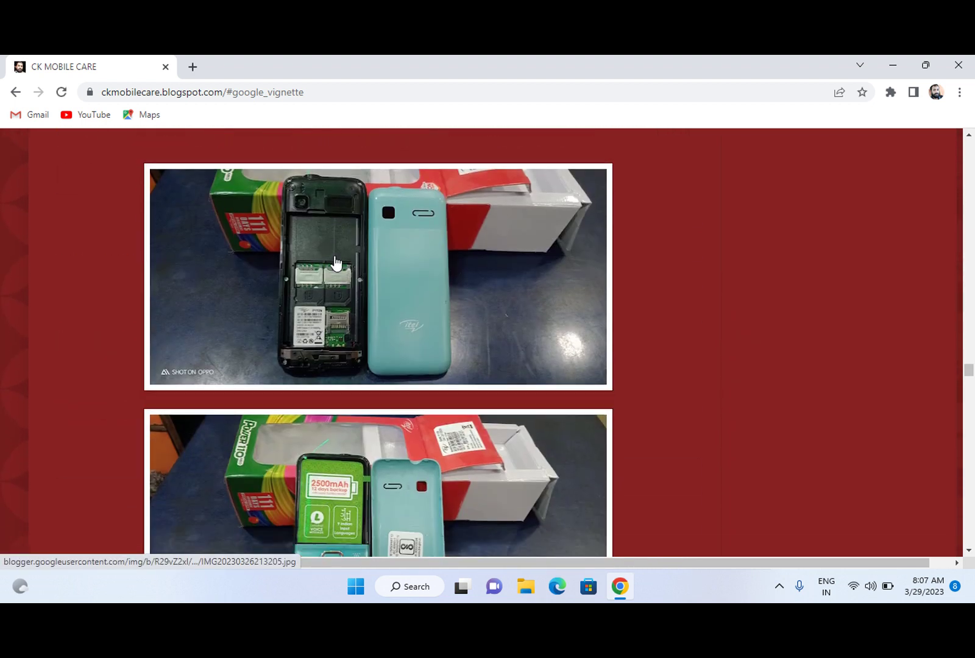
scroll(334, 260, "down", 20)
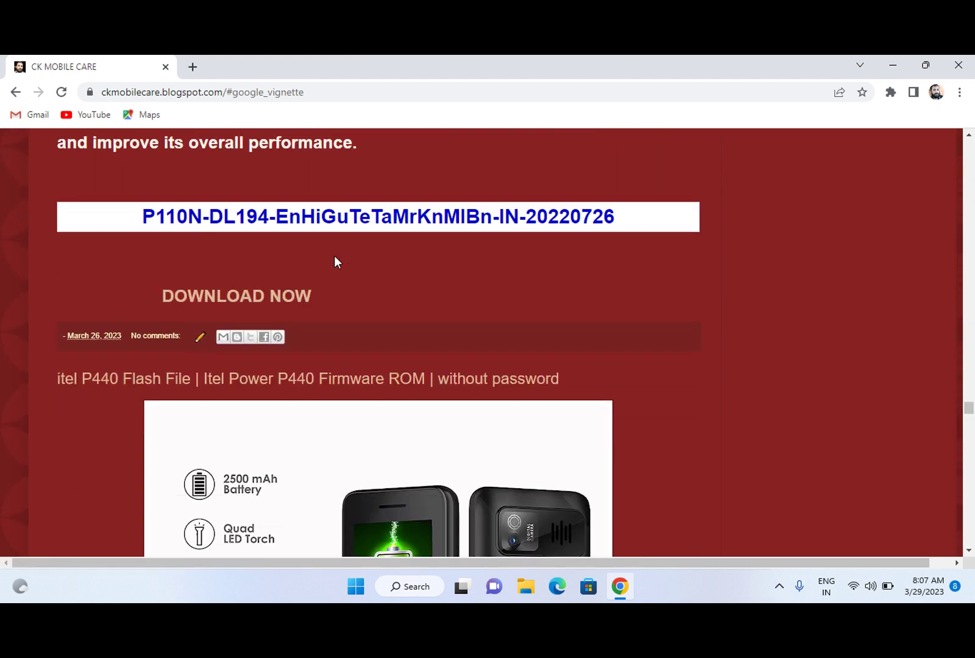
scroll(334, 262, "down", 20)
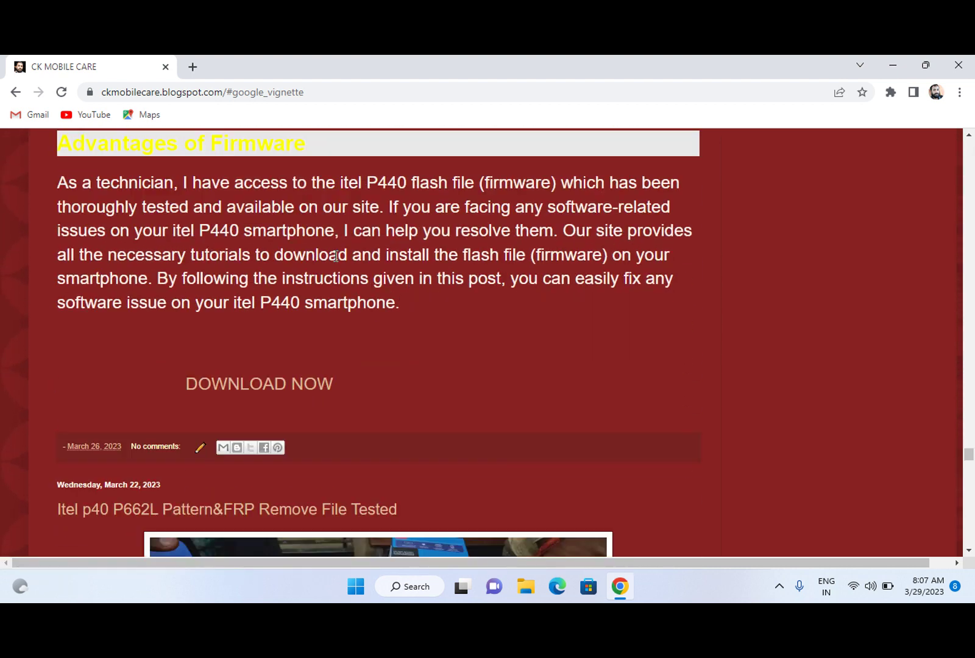
scroll(336, 264, "up", 12)
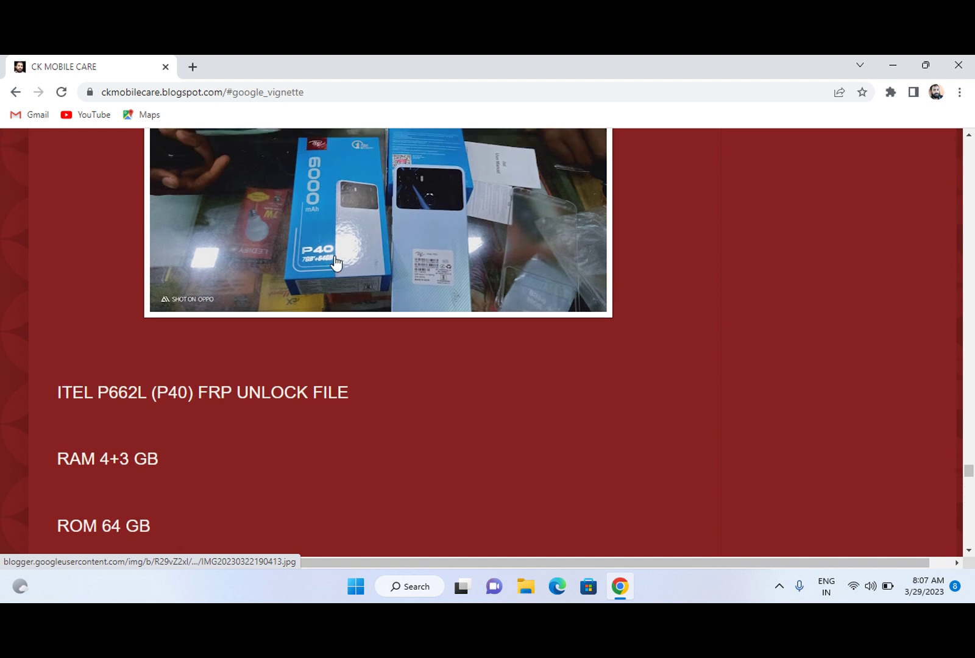
scroll(336, 263, "up", 1)
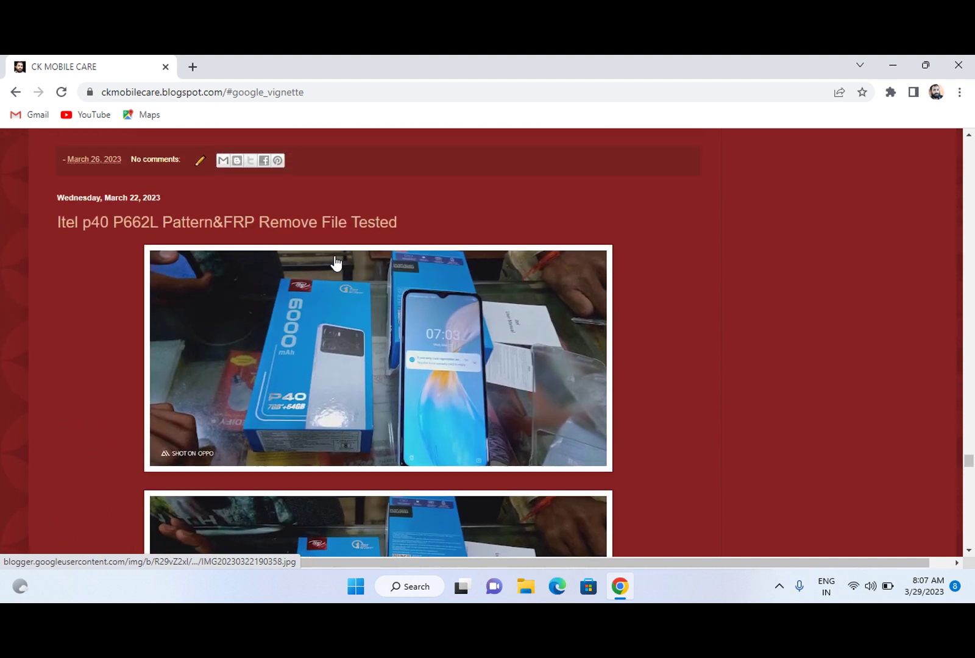
left_click(254, 224)
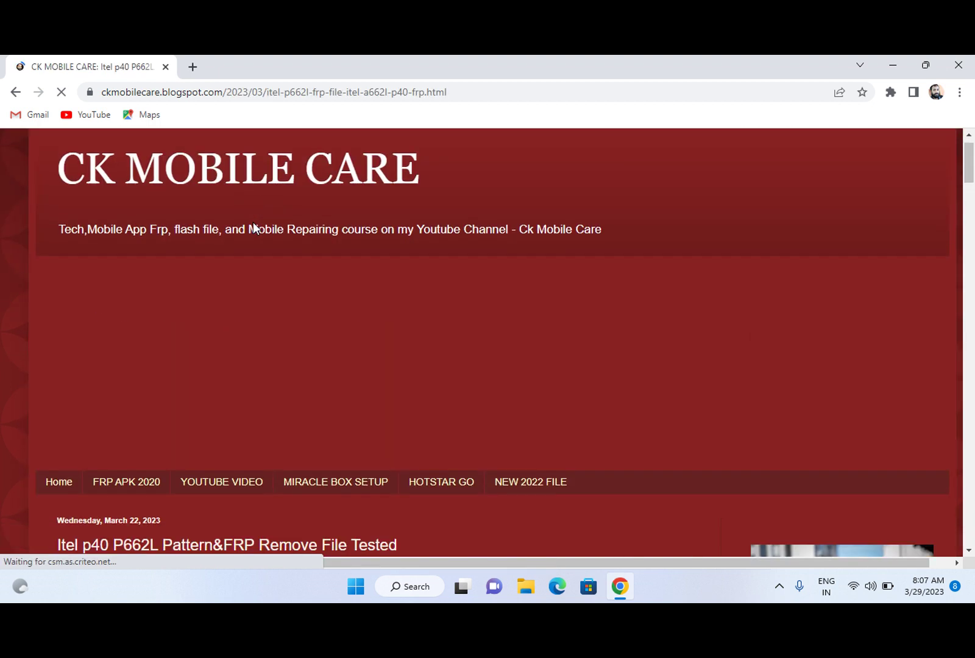
Open the post's FRP file and flash tool download pages, and bring up the Google Drive page of the FRP file.
scroll(254, 223, "down", 4)
scroll(254, 229, "down", 17)
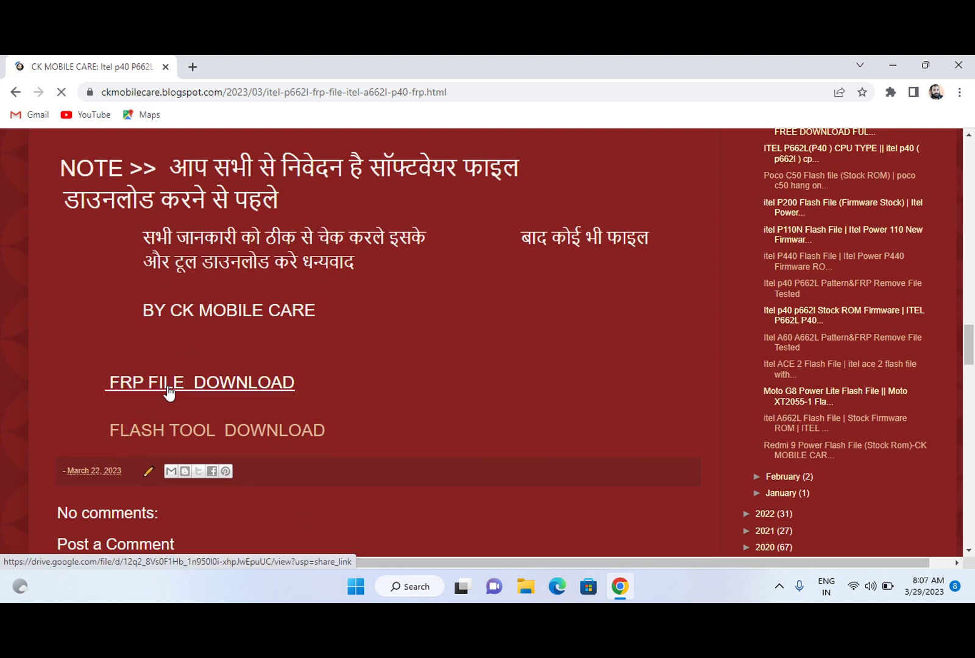
left_click(170, 388)
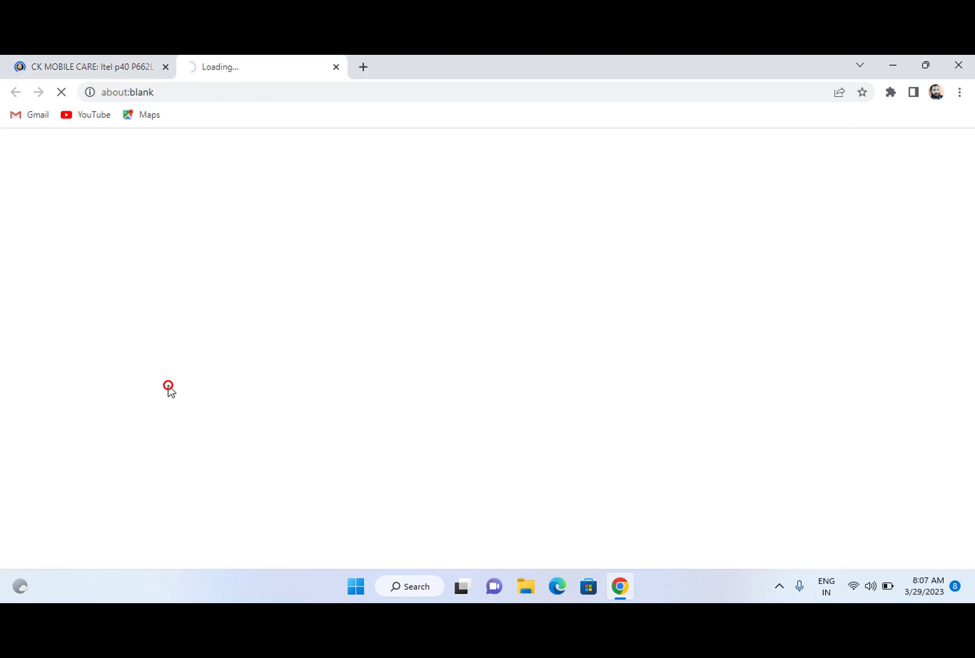
left_click(114, 69)
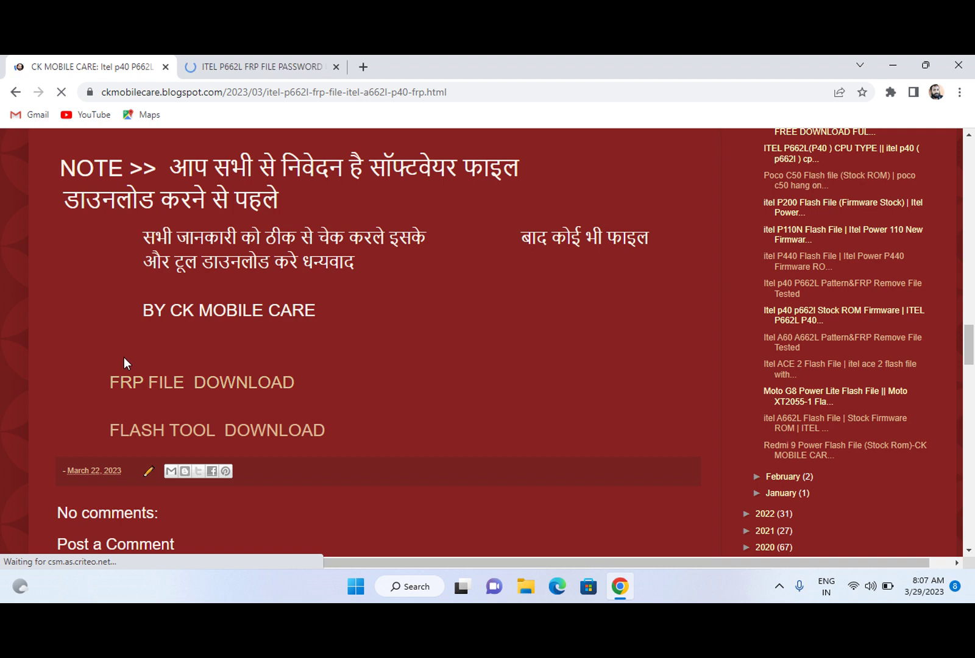
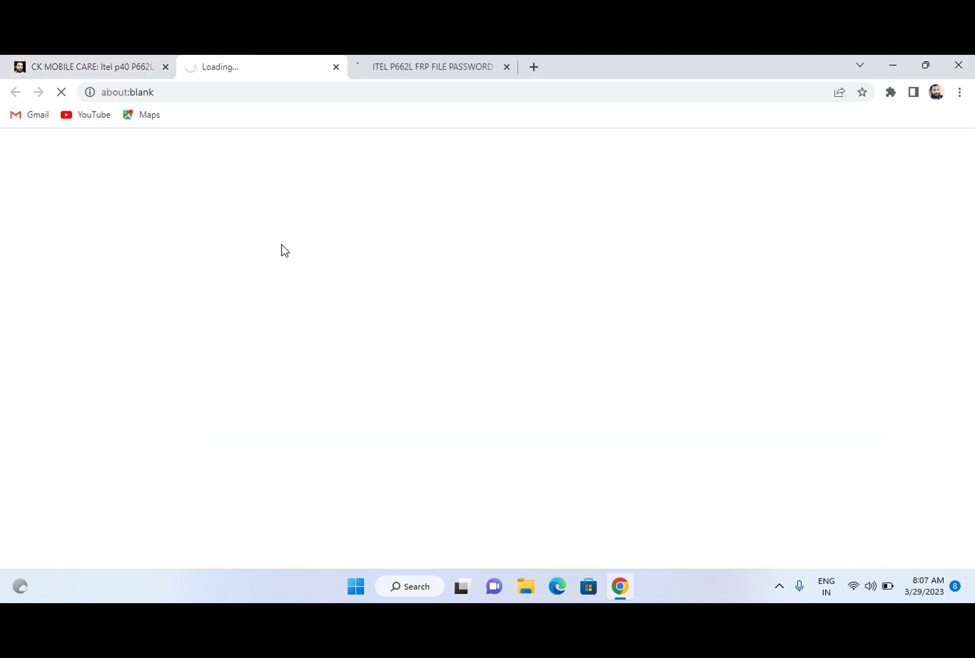
left_click(415, 67)
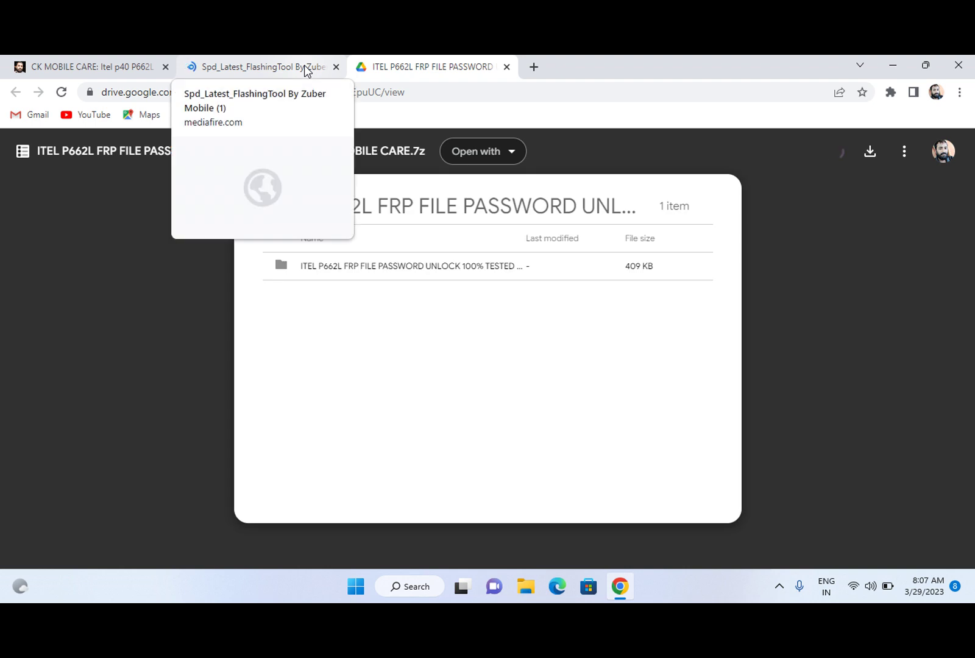
left_click(306, 71)
left_click(419, 68)
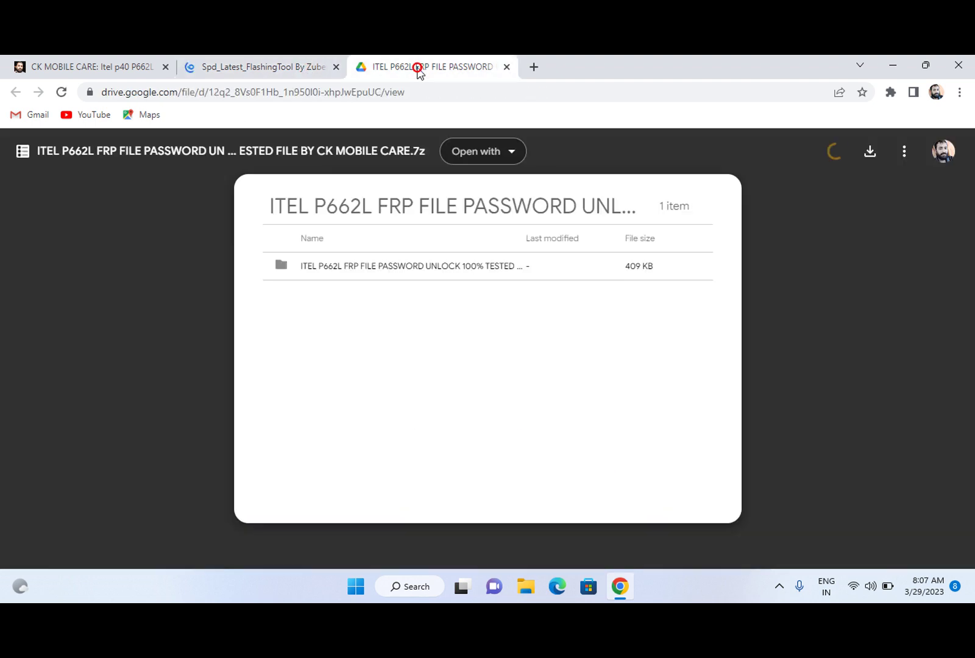
left_click(887, 60)
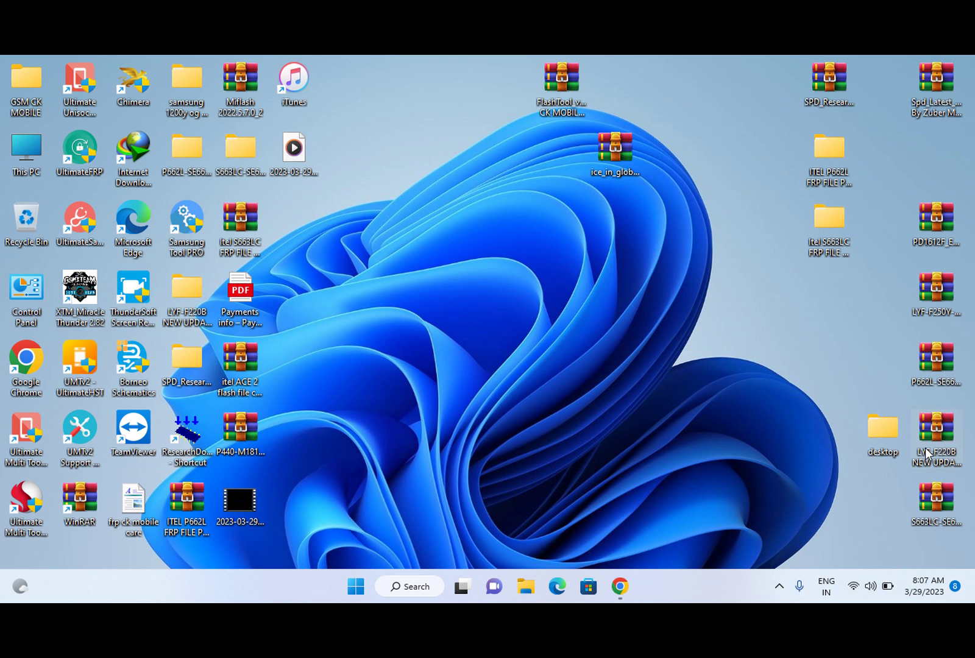
left_click(927, 368)
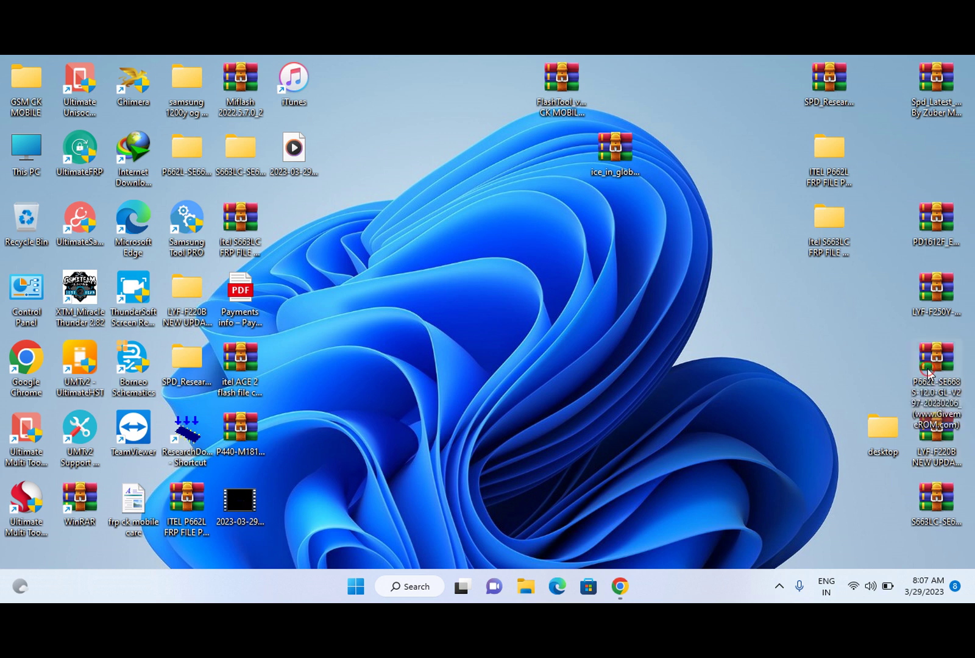
right_click(928, 371)
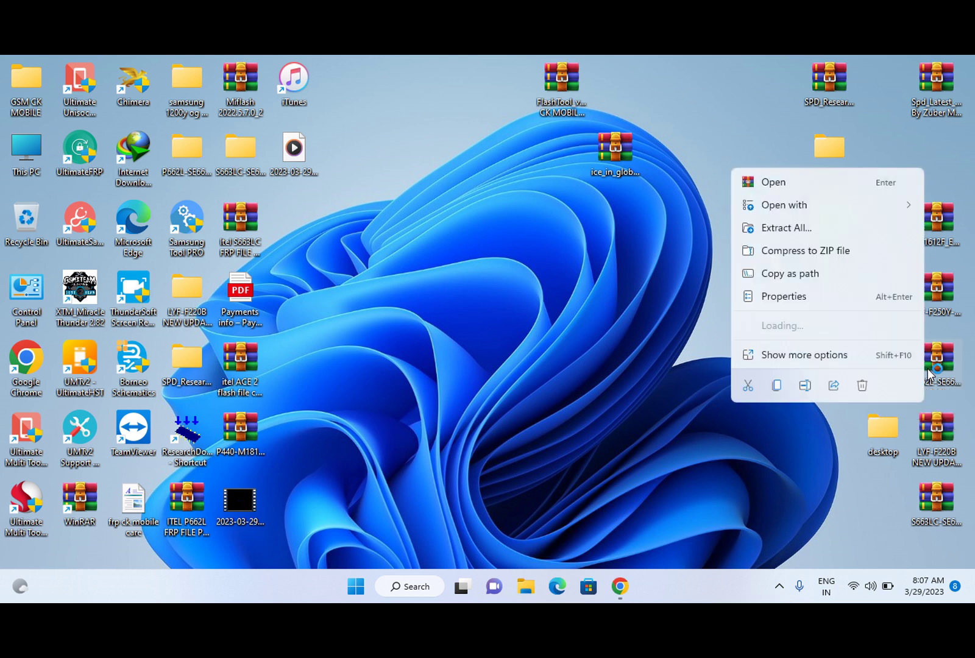
left_click(790, 329)
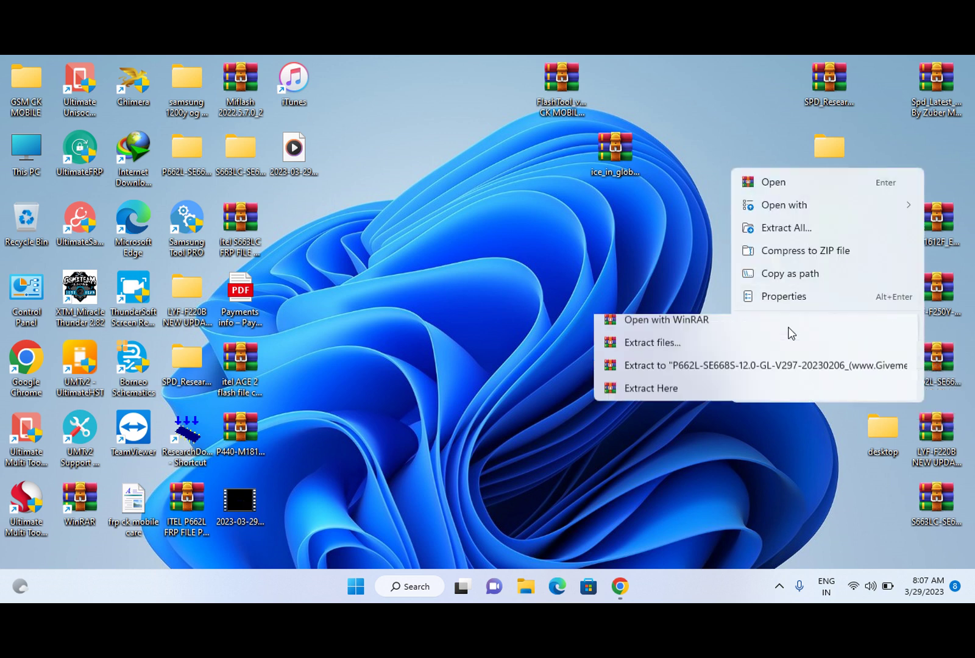
left_click(749, 373)
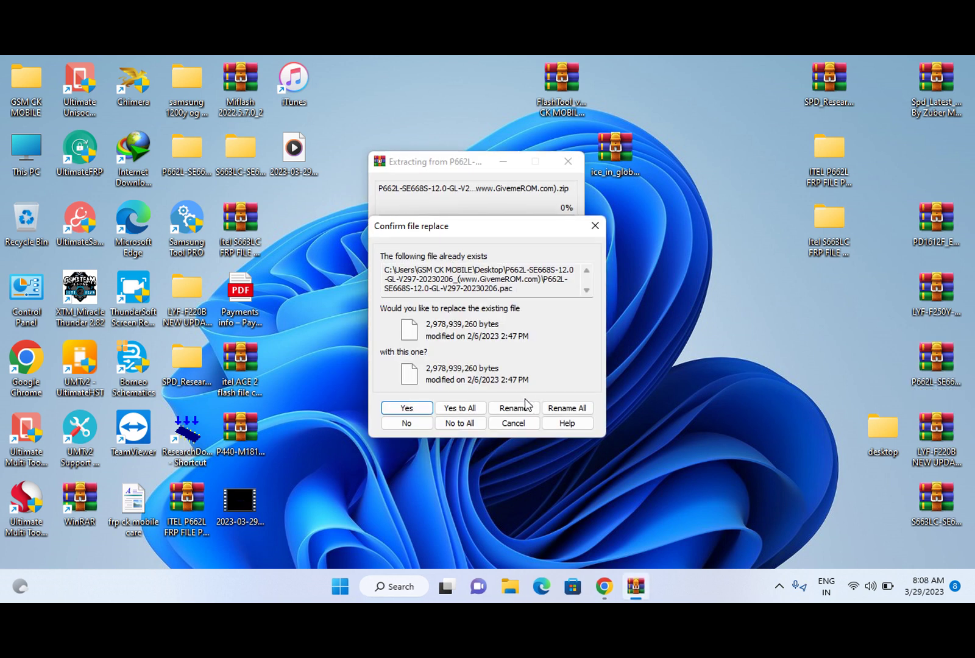
left_click(469, 415)
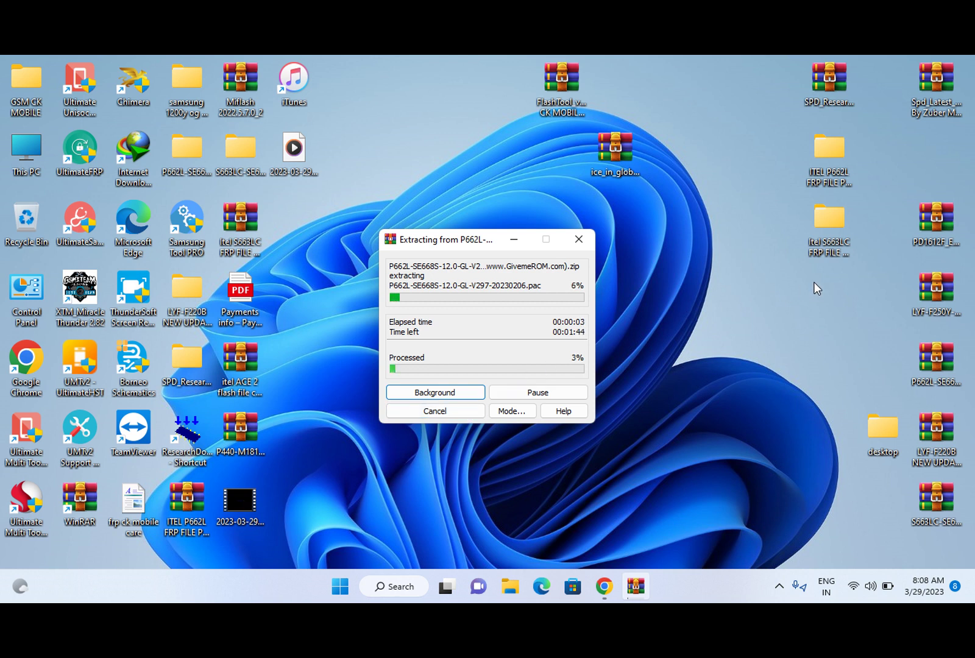
Extract the Spd_Latest_FlashingTool archive into its own folder, hiding the password characters and entering the archive password.
left_click(946, 80)
right_click(946, 81)
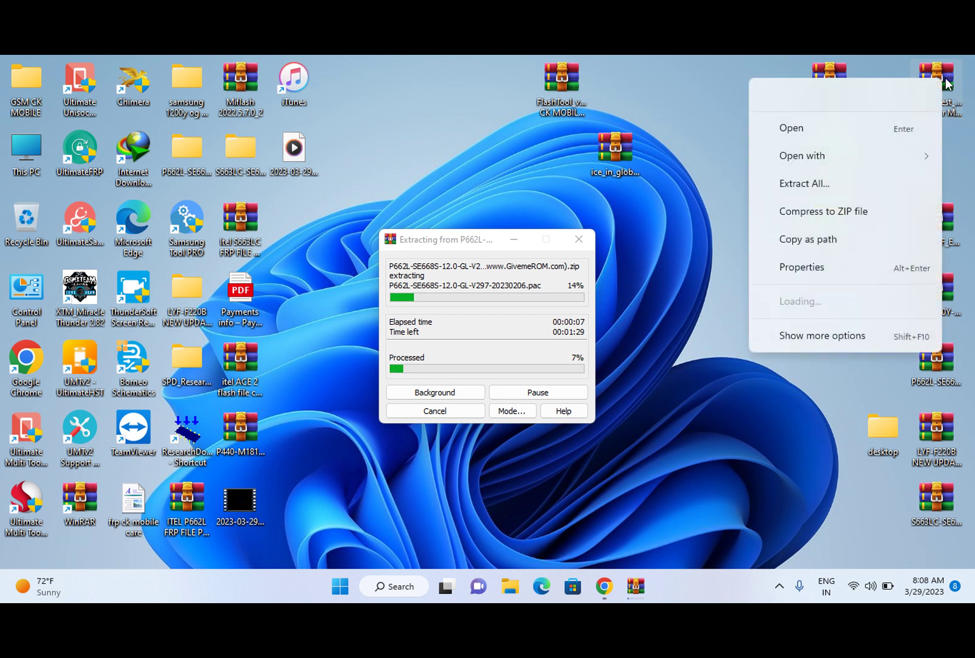
left_click(797, 270)
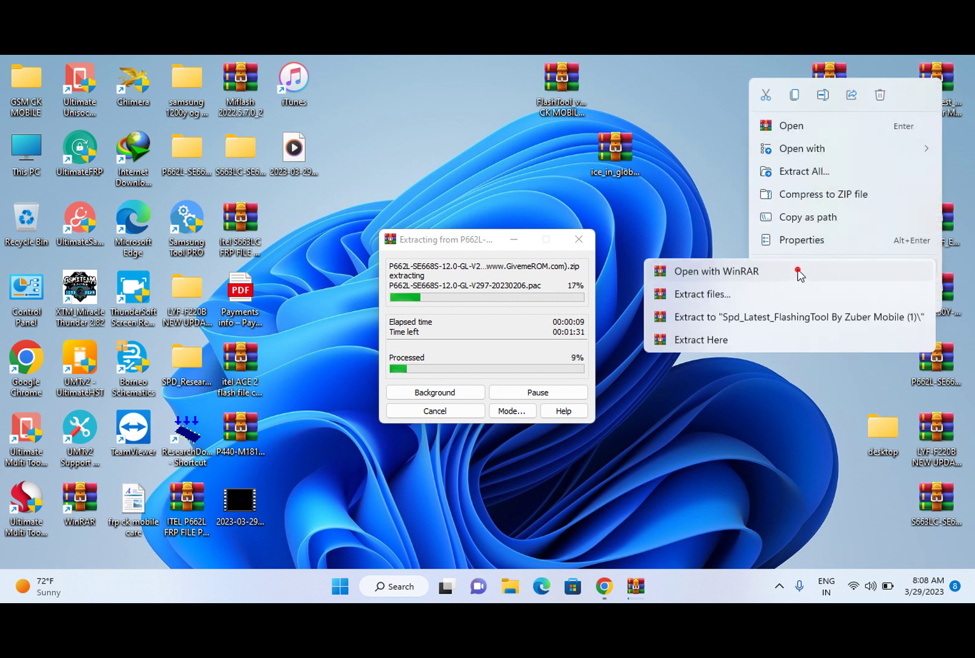
left_click(737, 317)
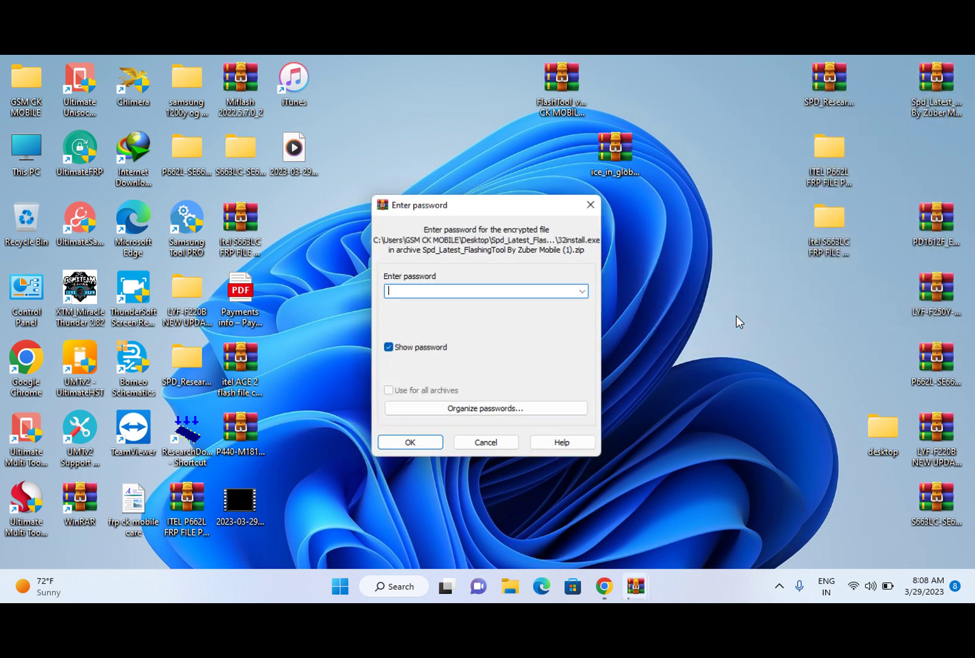
left_click(387, 349)
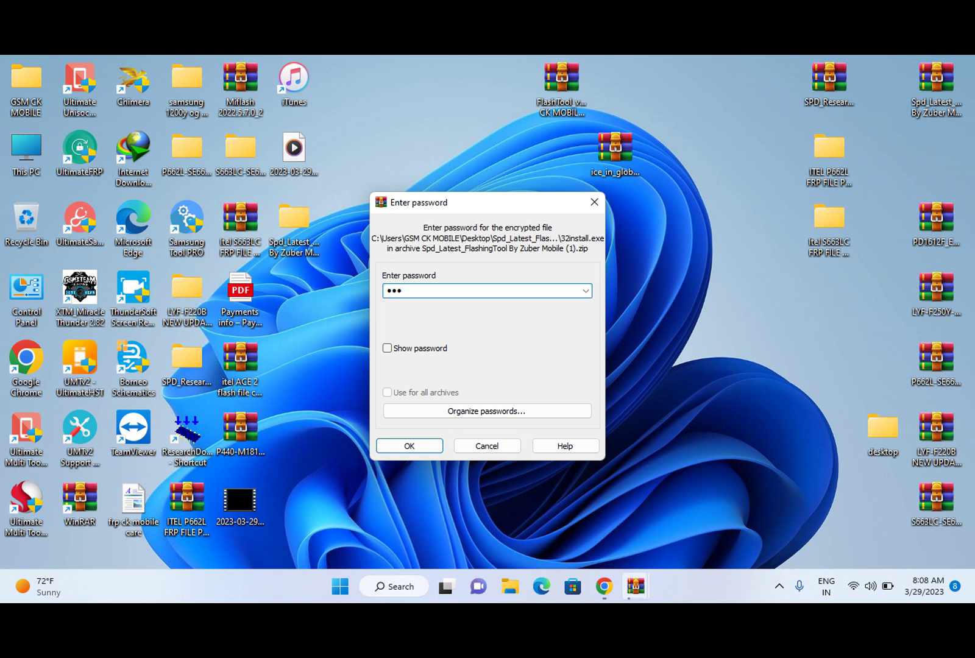
key("Return")
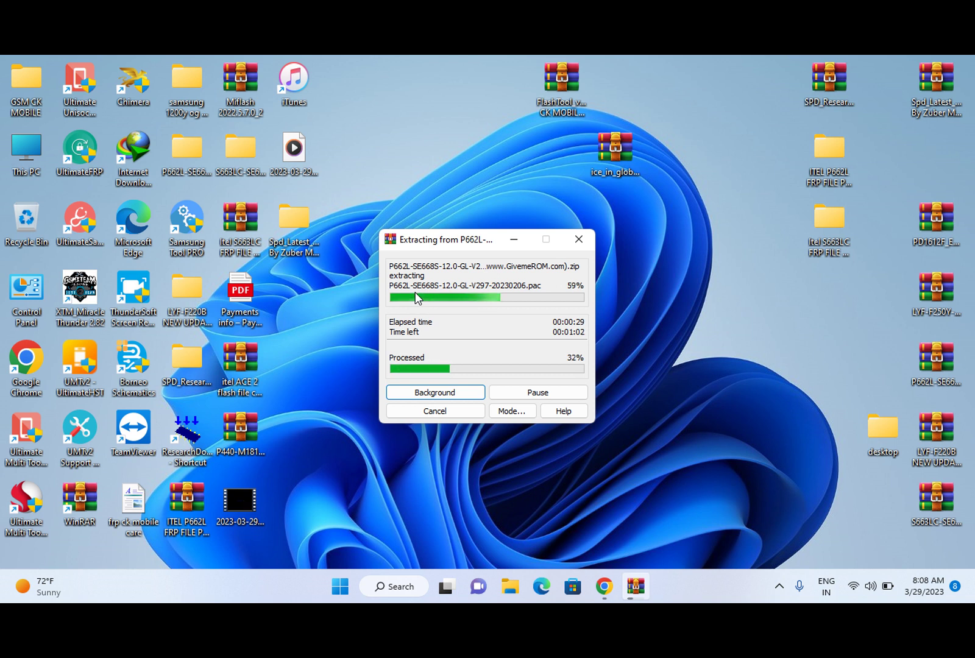
Open Windows Security's virus and threat protection settings to check the real-time protection status, and close the window.
left_click(780, 587)
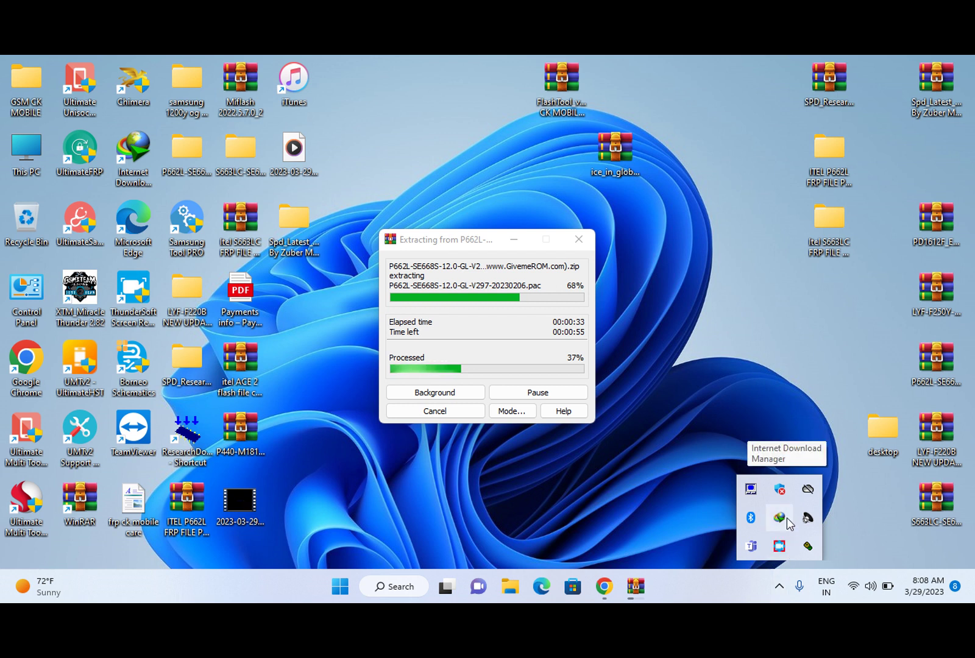
left_click(781, 490)
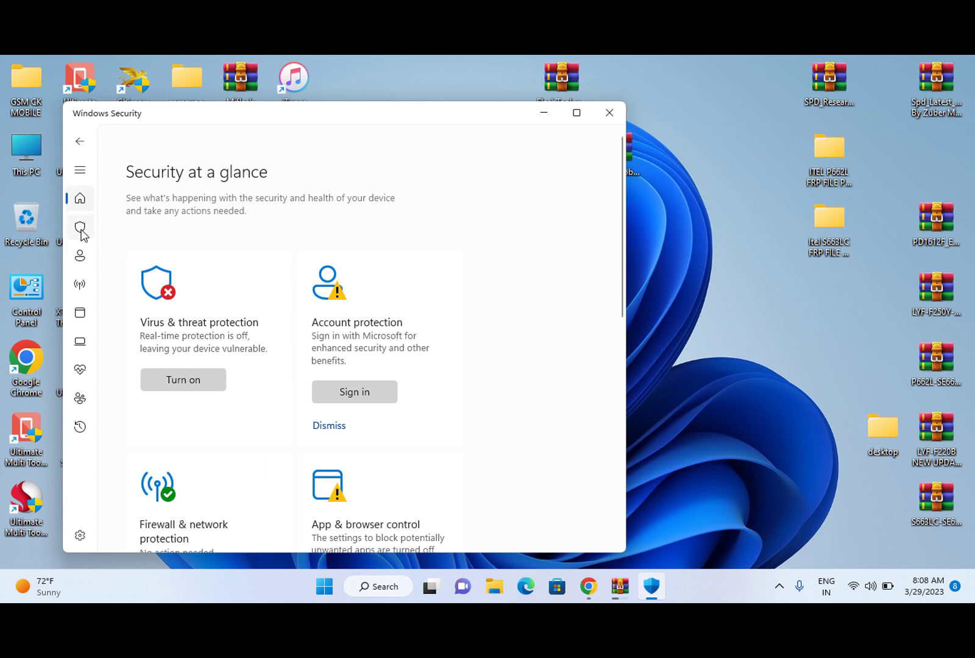
left_click(81, 230)
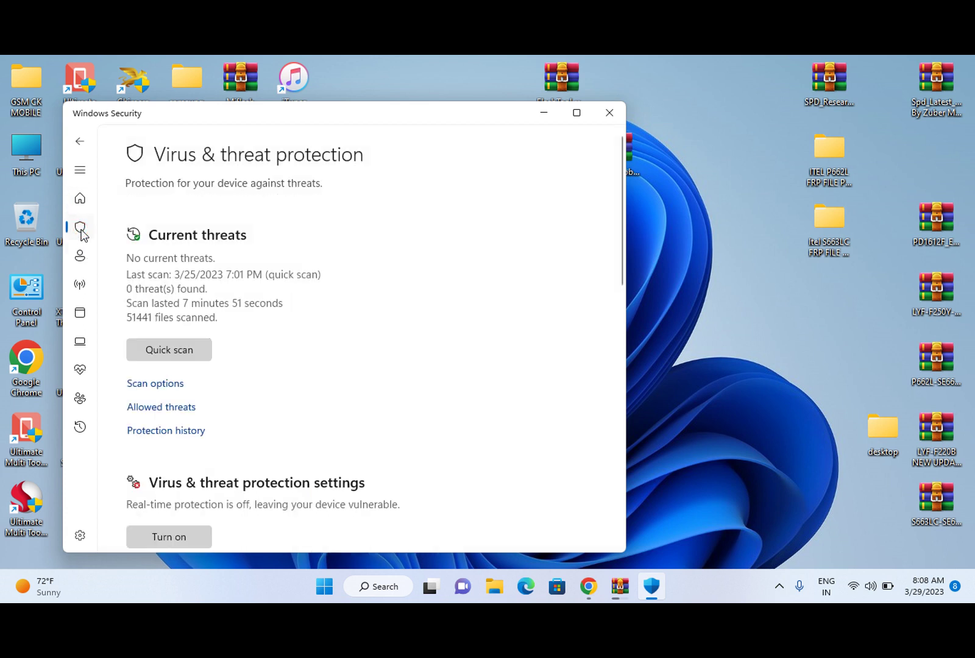
scroll(81, 230, "down", 5)
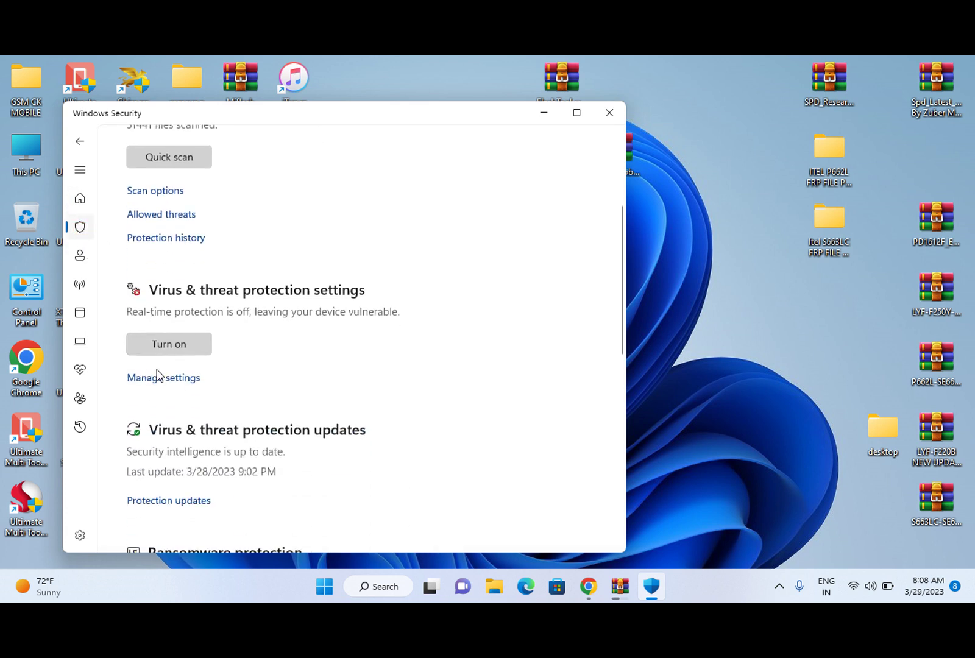
left_click(178, 378)
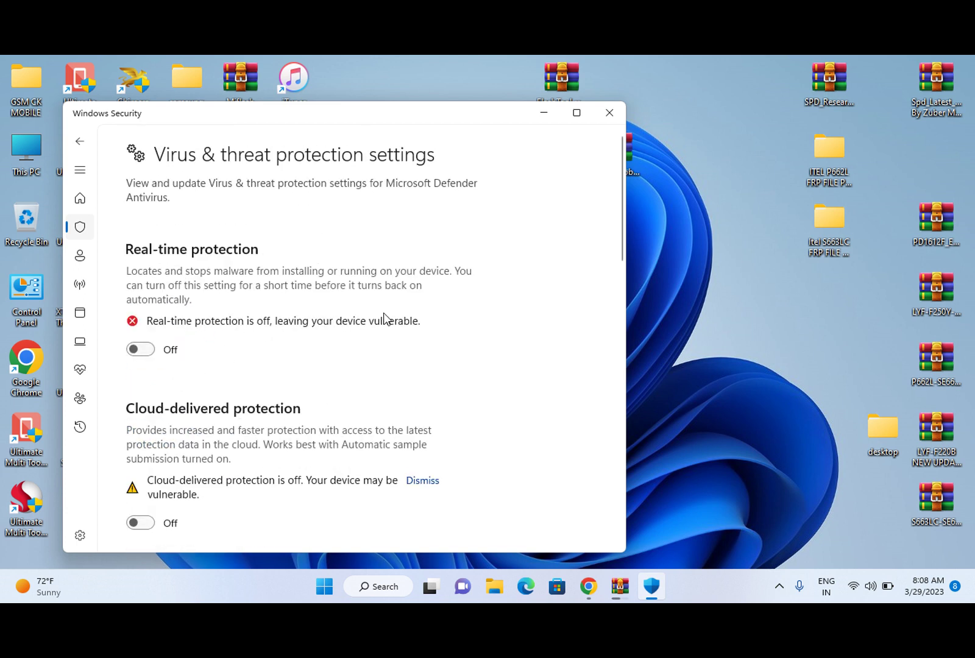
left_click(610, 120)
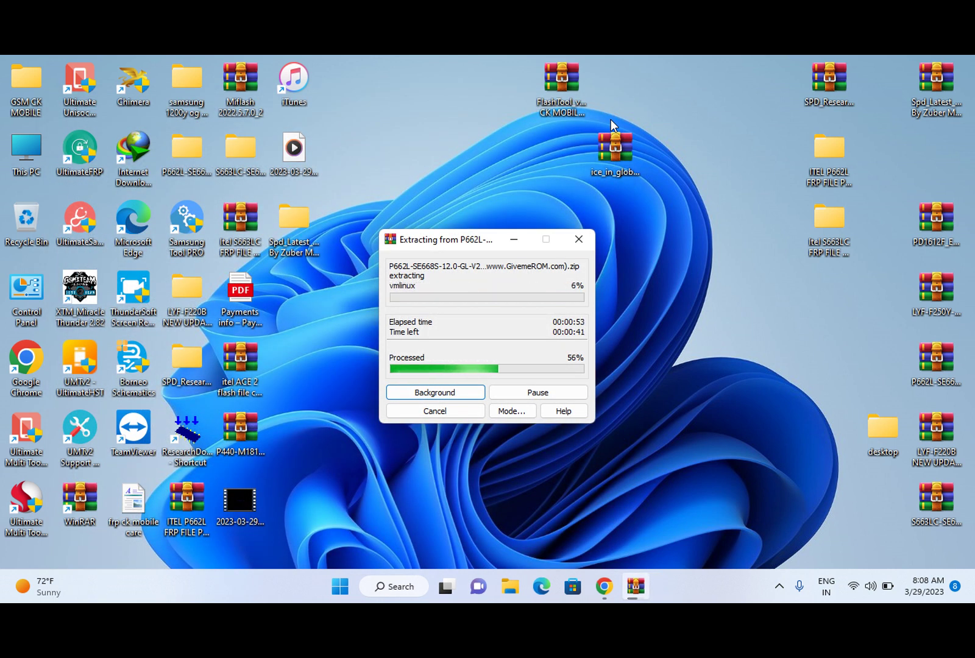
Install the 64-bit Spreadtrum drivers with 64install from the extracted flashing tool's Spd Driver folder, and close the folder.
double_click(308, 231)
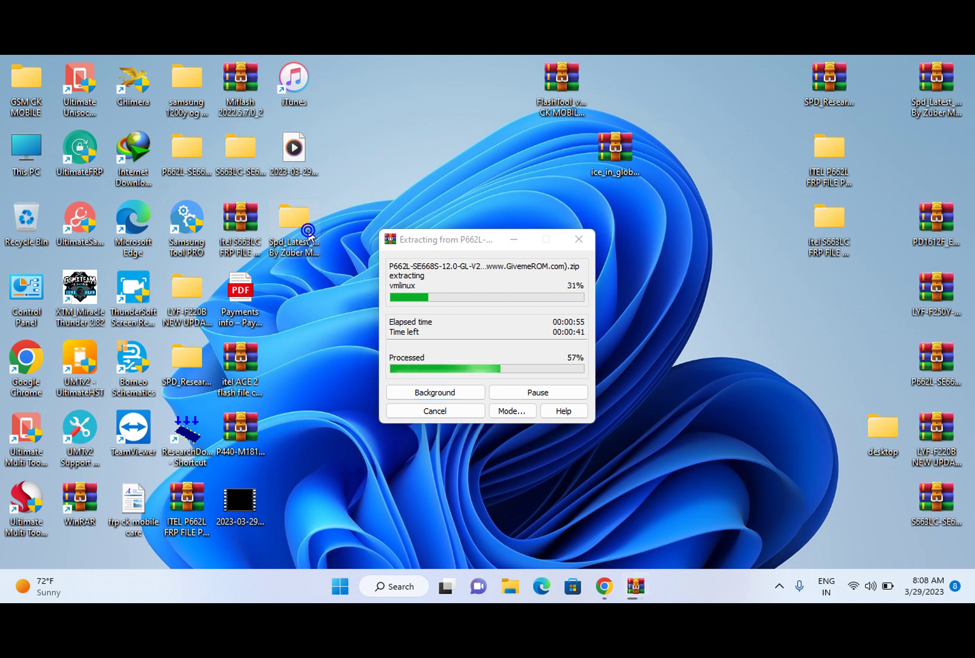
double_click(307, 244)
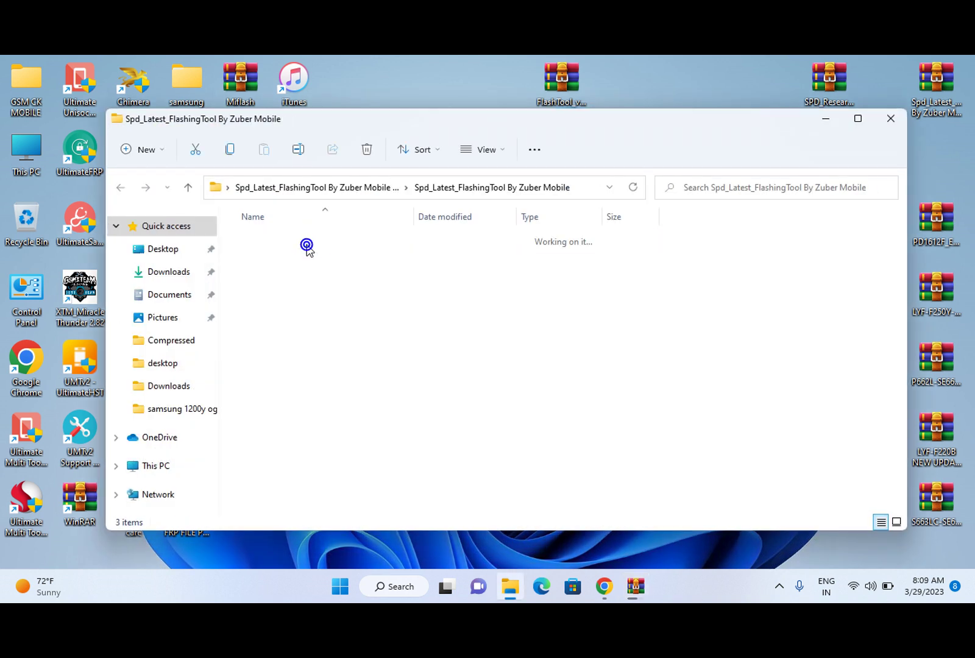
double_click(302, 241)
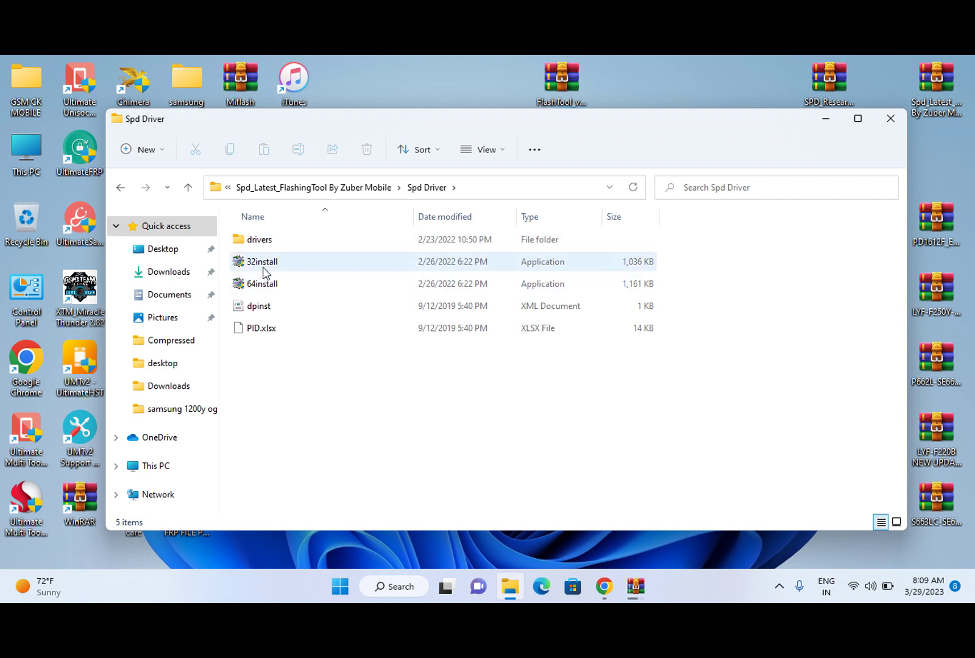
double_click(262, 284)
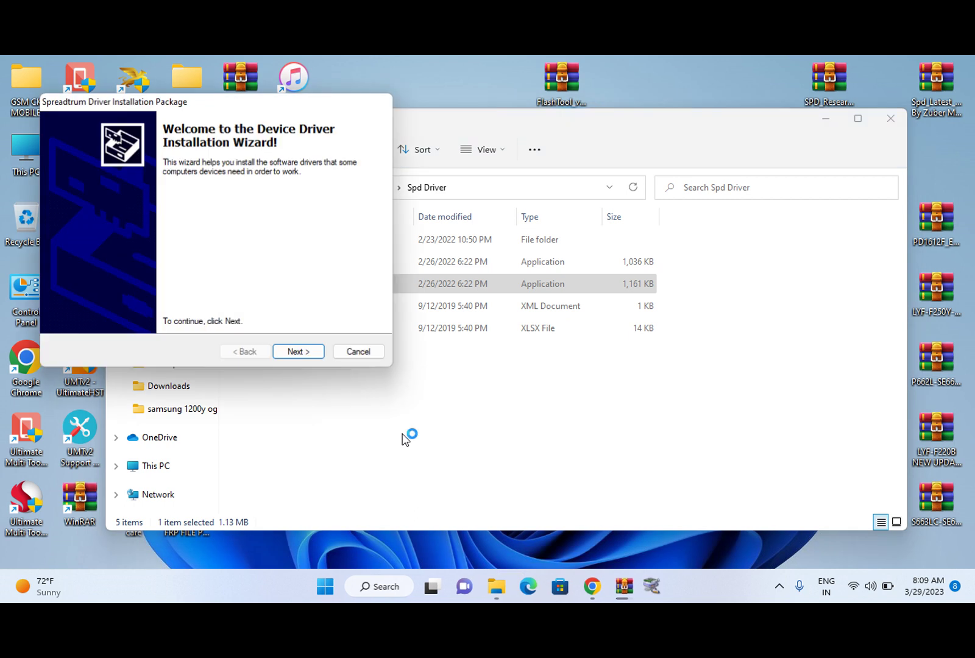
left_click(304, 358)
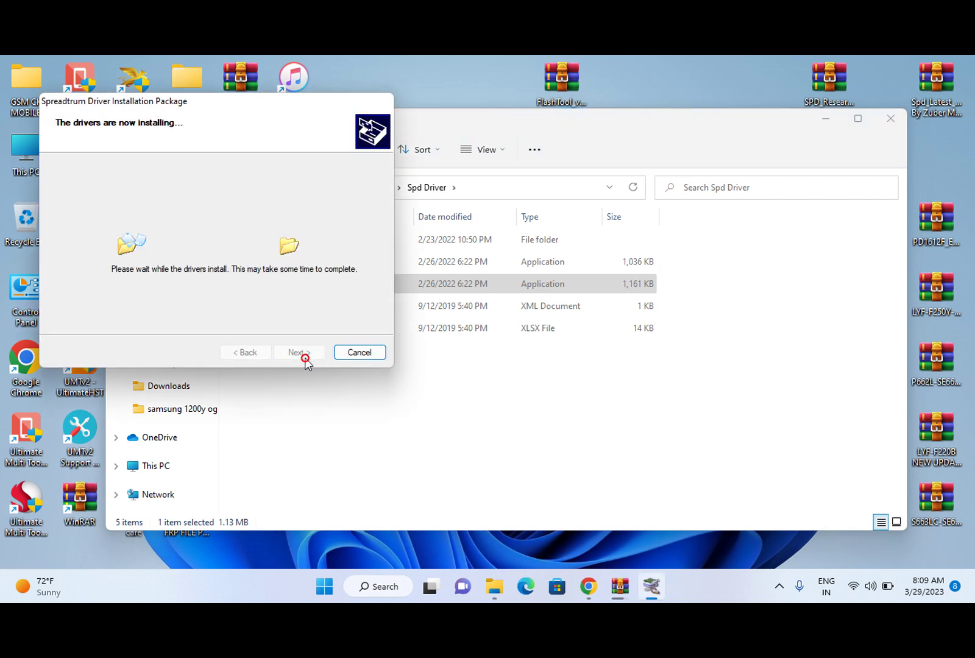
left_click(304, 358)
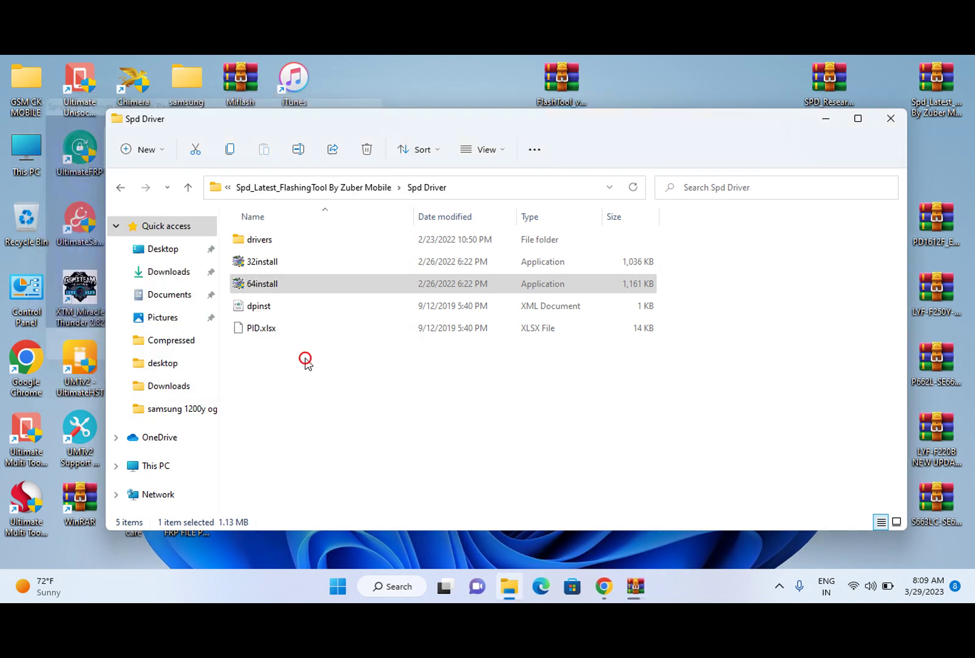
left_click(895, 120)
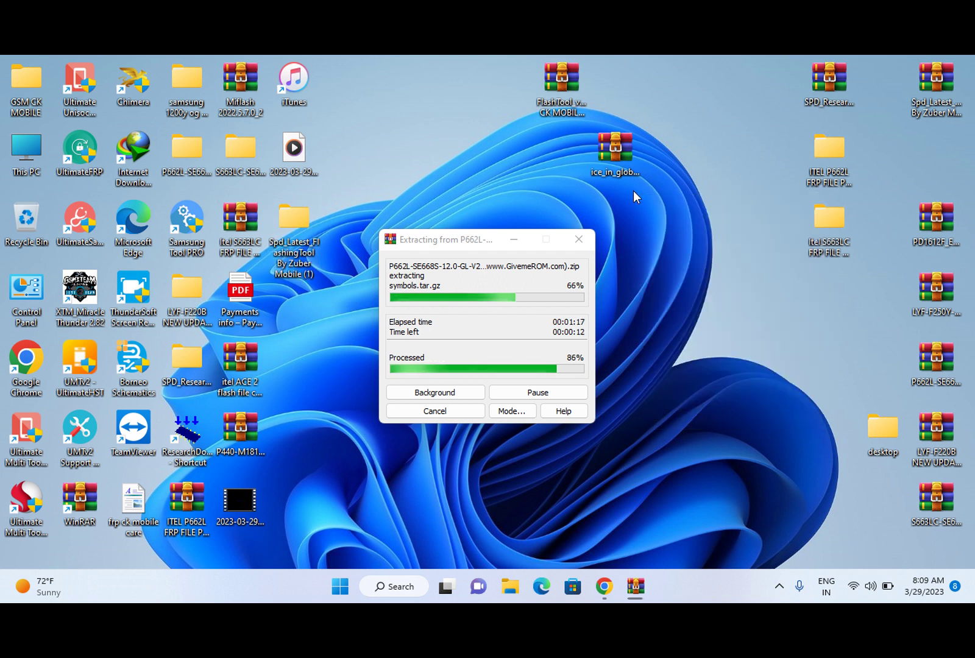
right_click(634, 191)
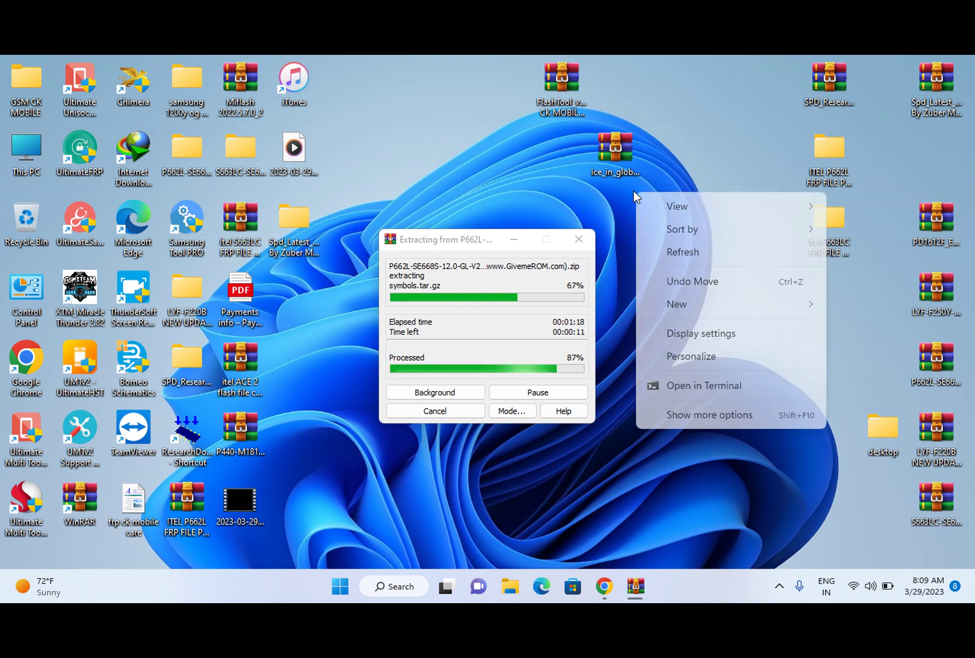
left_click(677, 251)
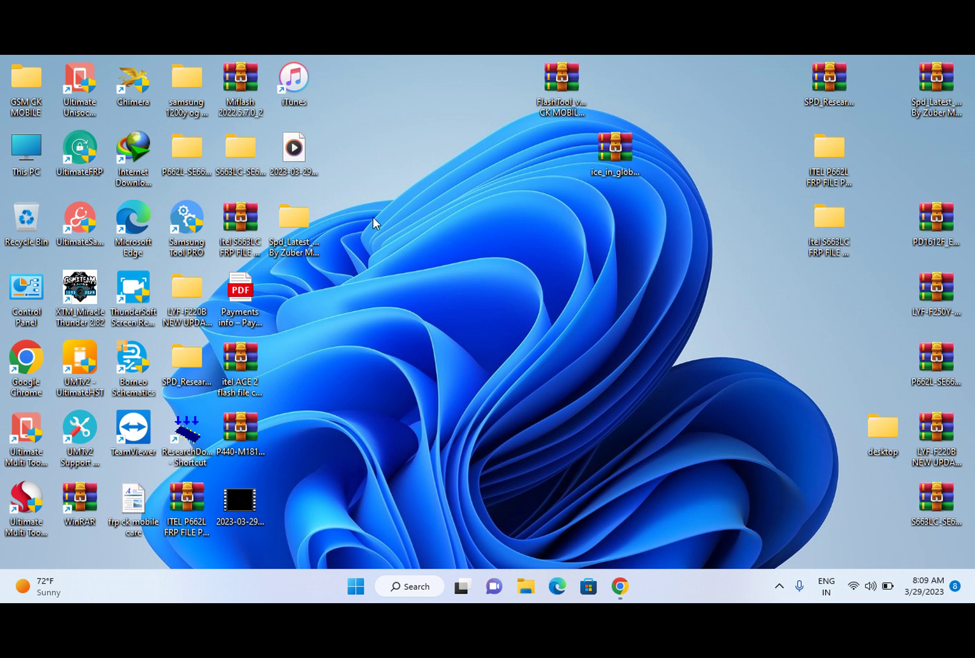
Open the extracted Spd_Latest_FlashingTool folder and move its window clear of the desktop folders.
left_click(296, 219)
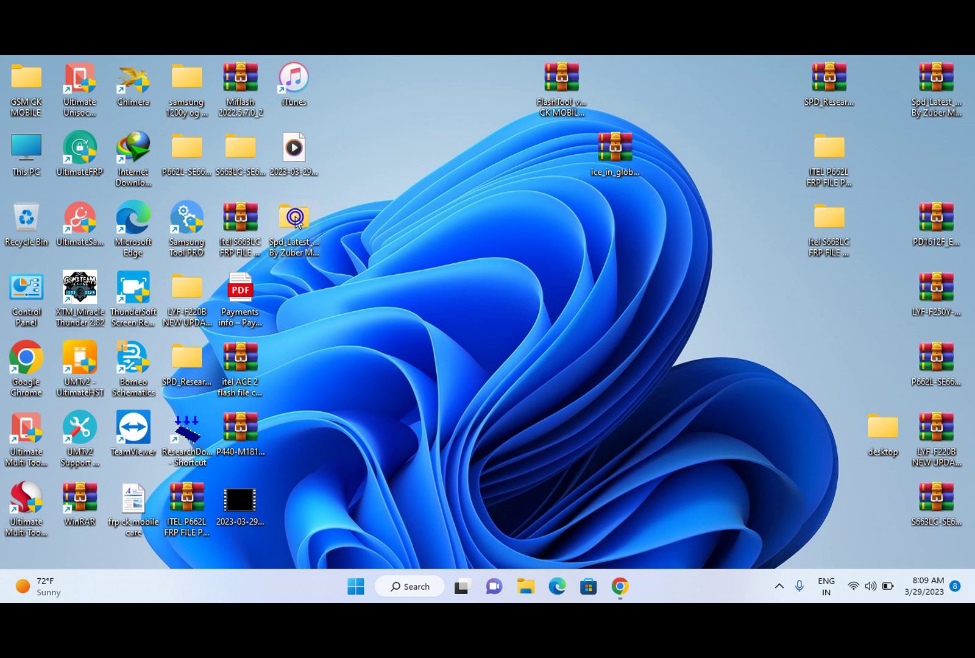
double_click(296, 219)
left_click_drag(292, 124, 525, 108)
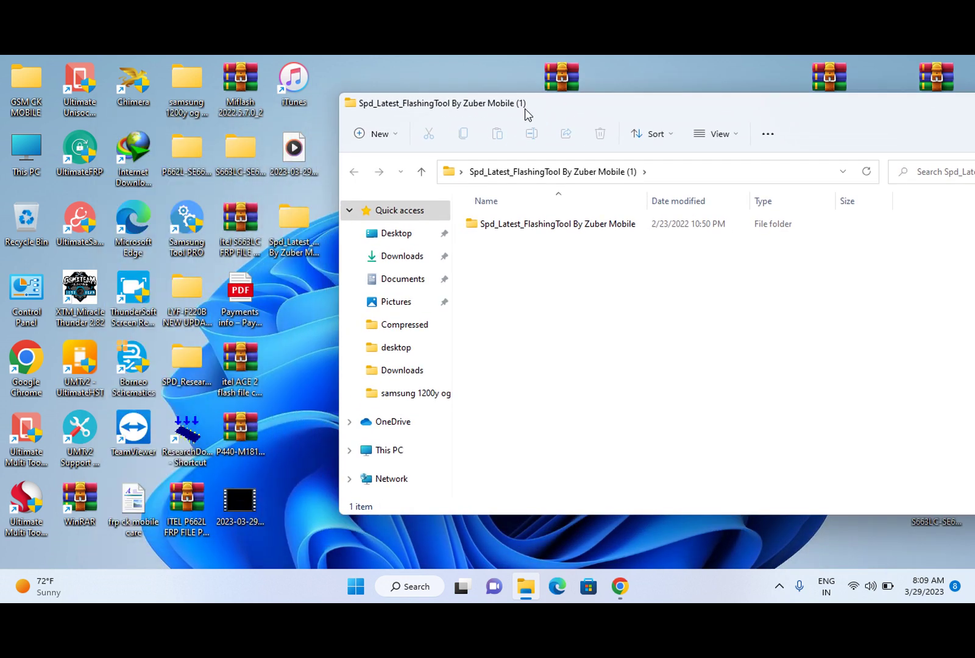
Copy P662L-SE668S-12.0-GL-V297-20230206.pac from the extracted firmware folder and close that folder.
left_click(185, 151)
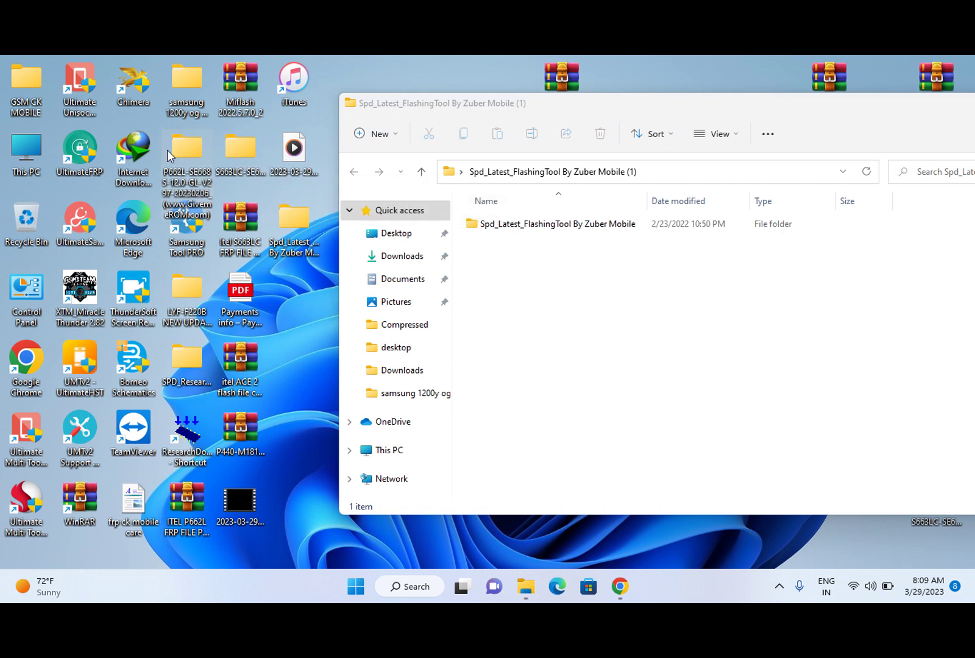
double_click(183, 160)
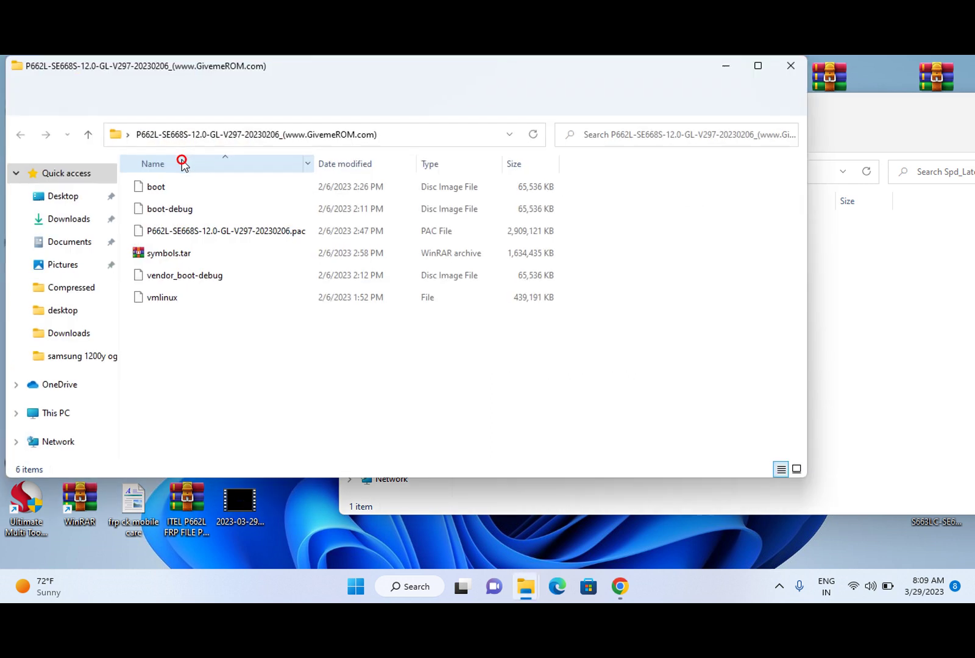
left_click(189, 232)
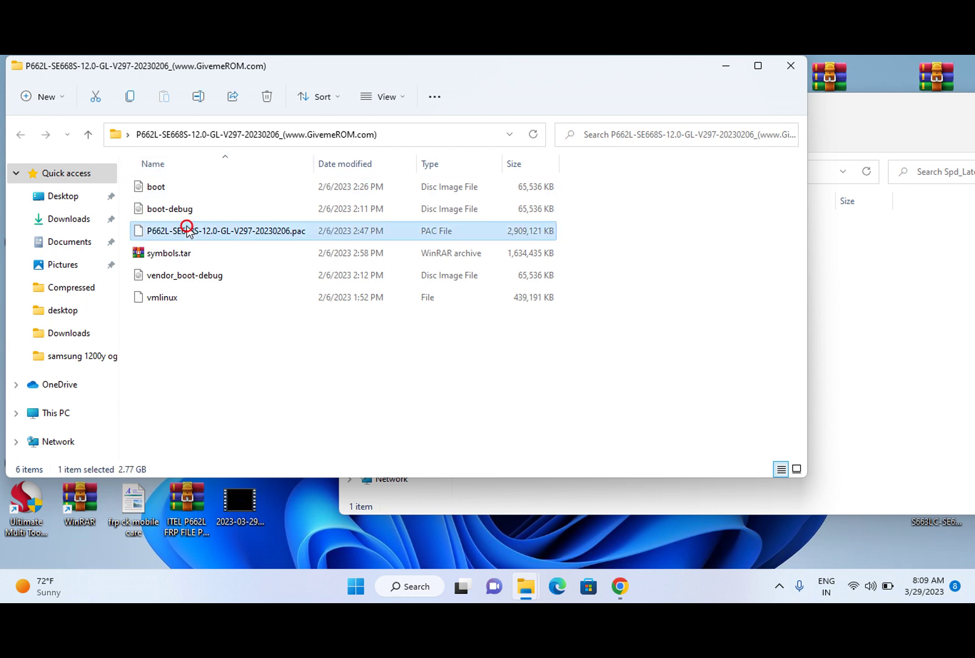
right_click(189, 231)
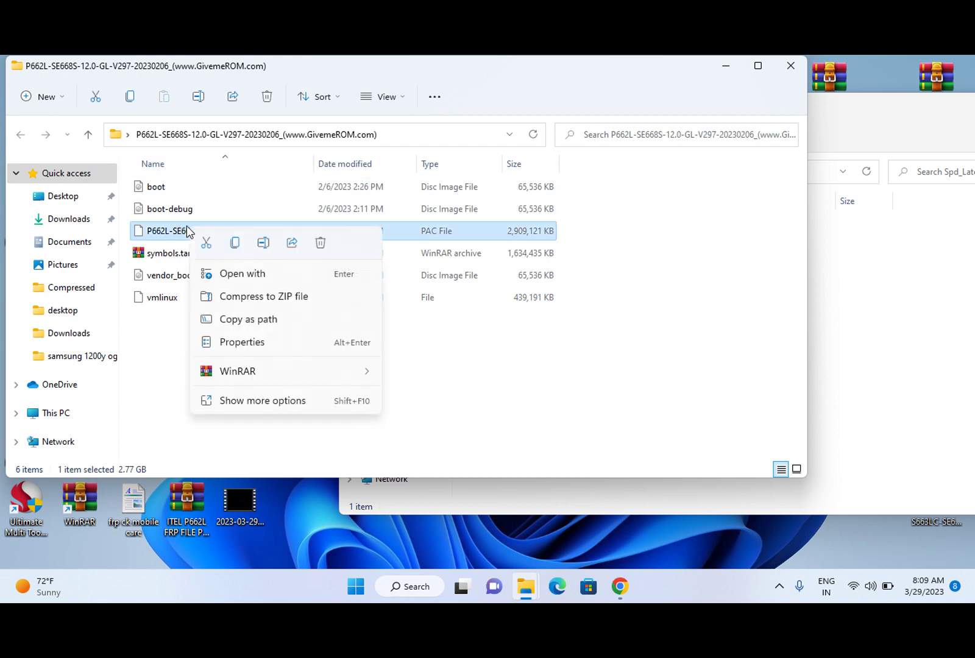
left_click(235, 244)
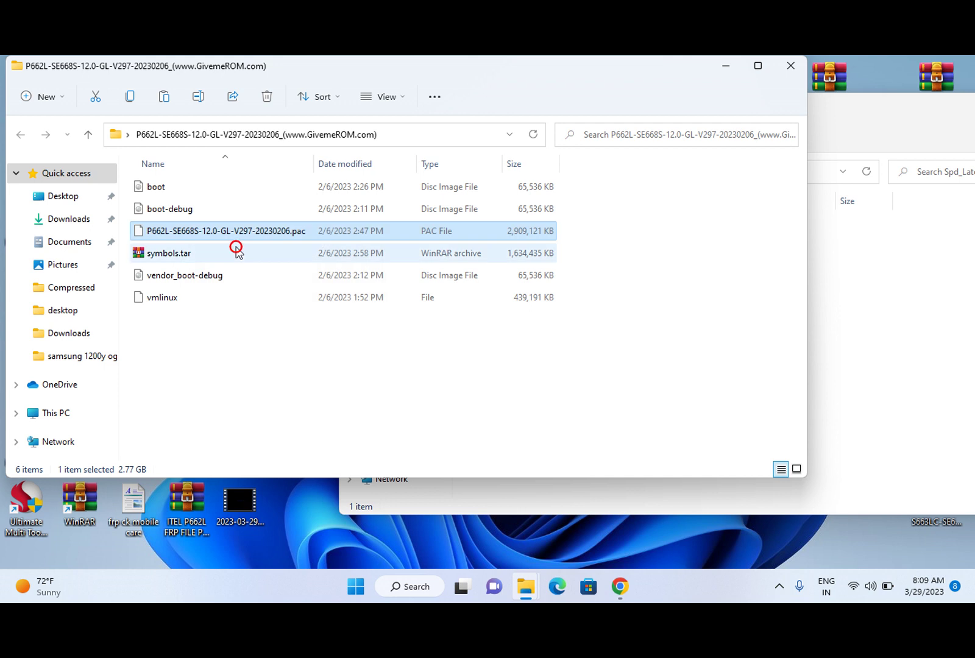
left_click(790, 72)
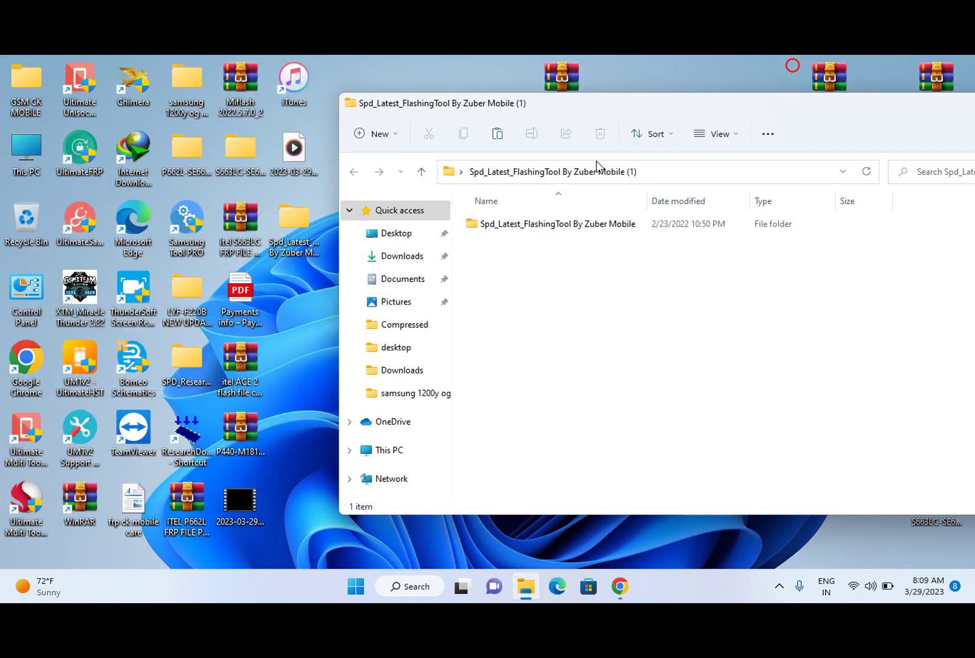
Paste the copied .pac file into the Tool Playing folder inside Spd_Latest_FlashingTool, and expand the copy progress details.
left_click(531, 231)
double_click(531, 230)
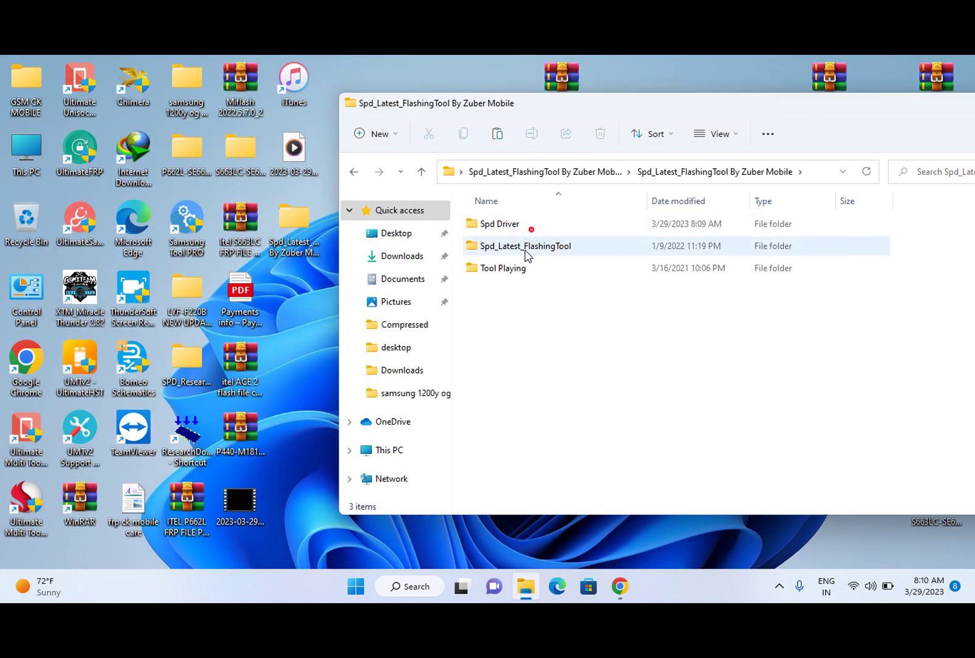
double_click(526, 249)
left_click(491, 231)
double_click(491, 231)
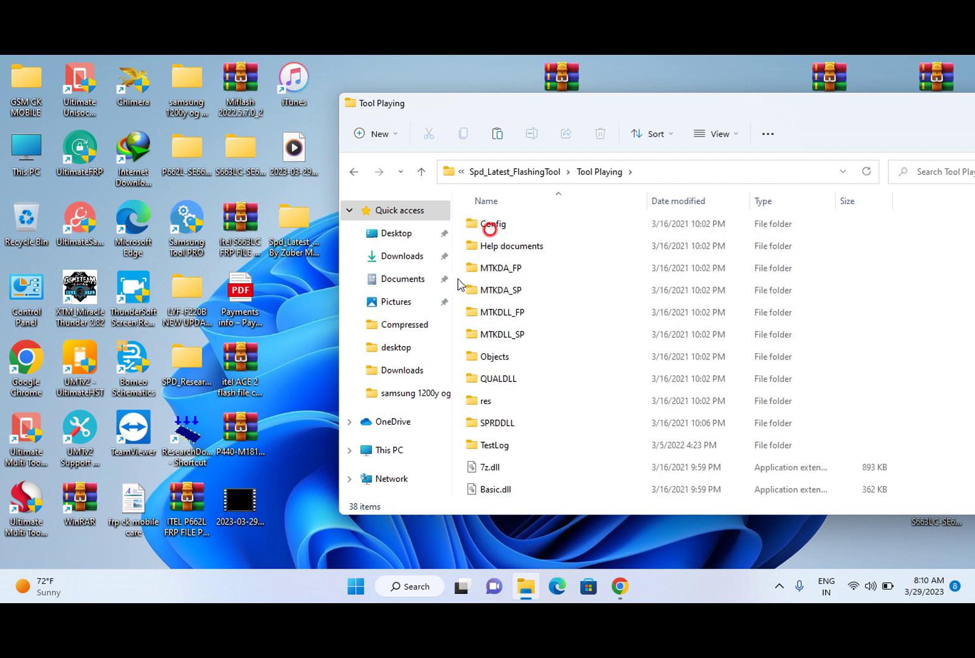
right_click(459, 283)
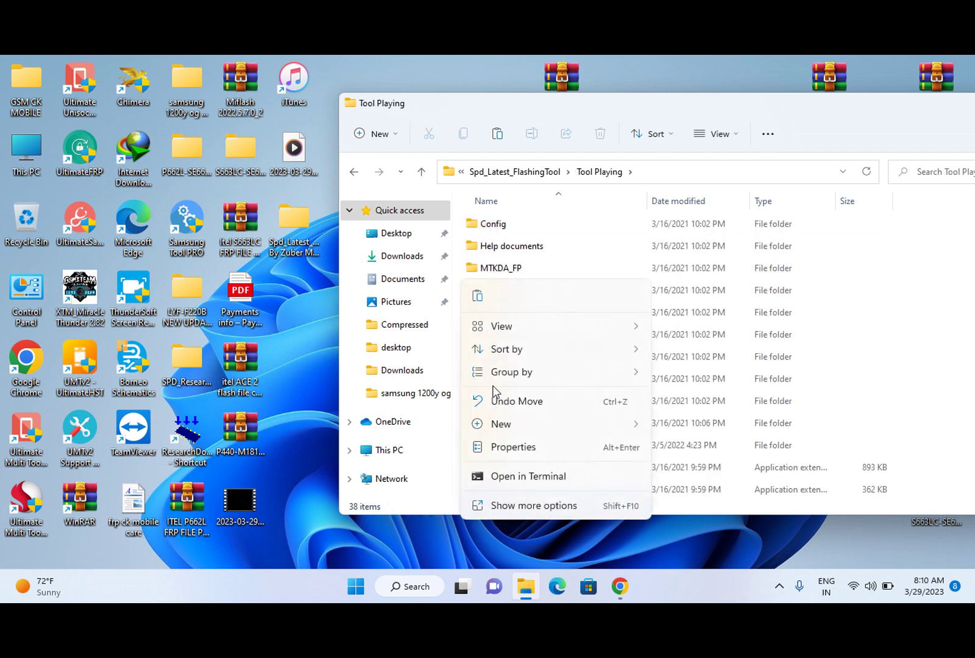
left_click(476, 301)
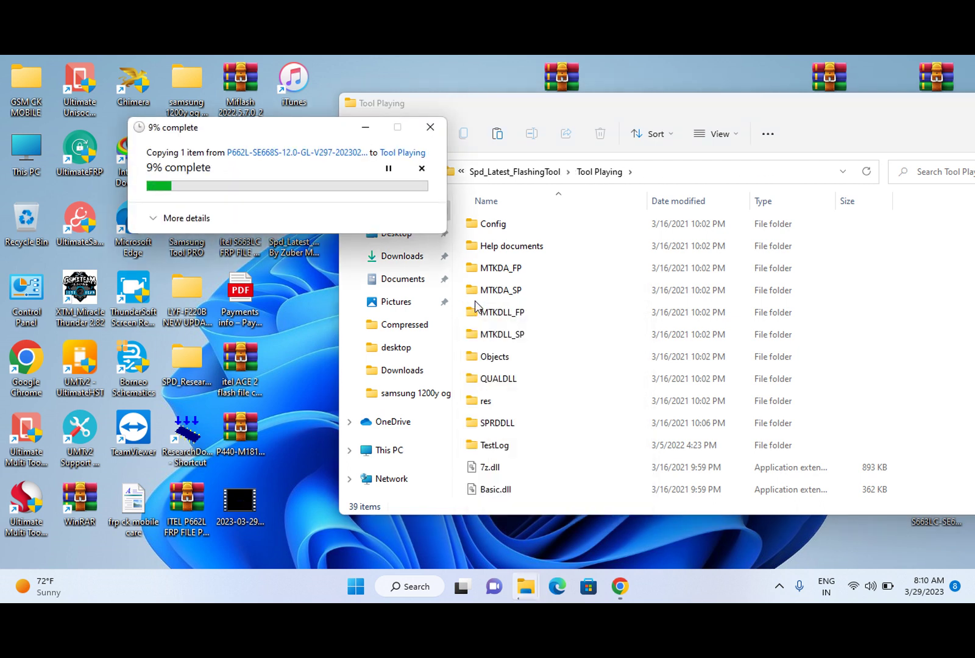
left_click(154, 218)
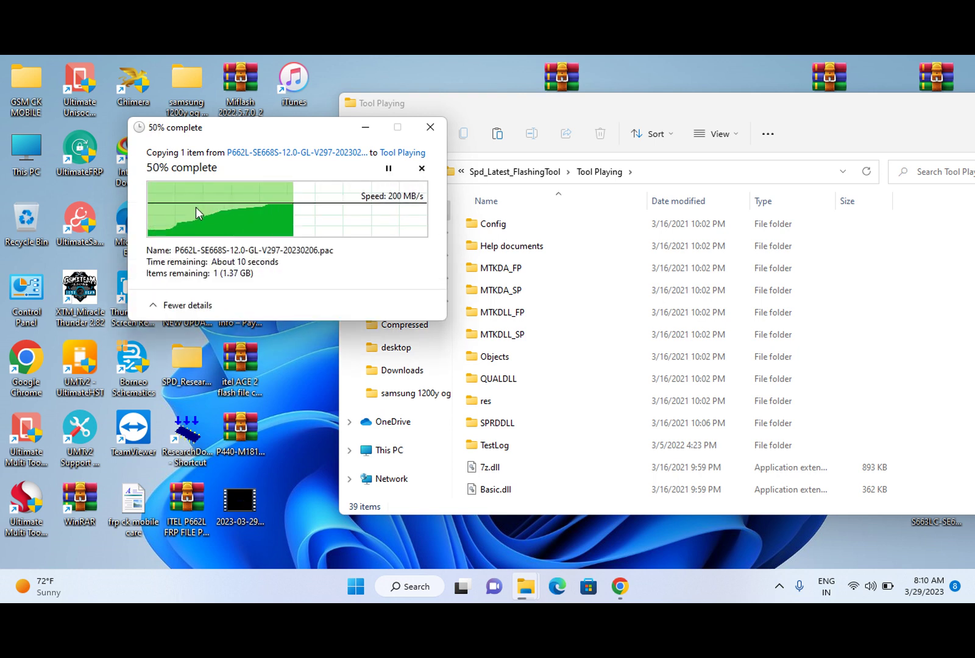
Bring the Tool Playing window into clear view, look through its files for the pasted P662L .pac file and select it.
left_click(497, 96)
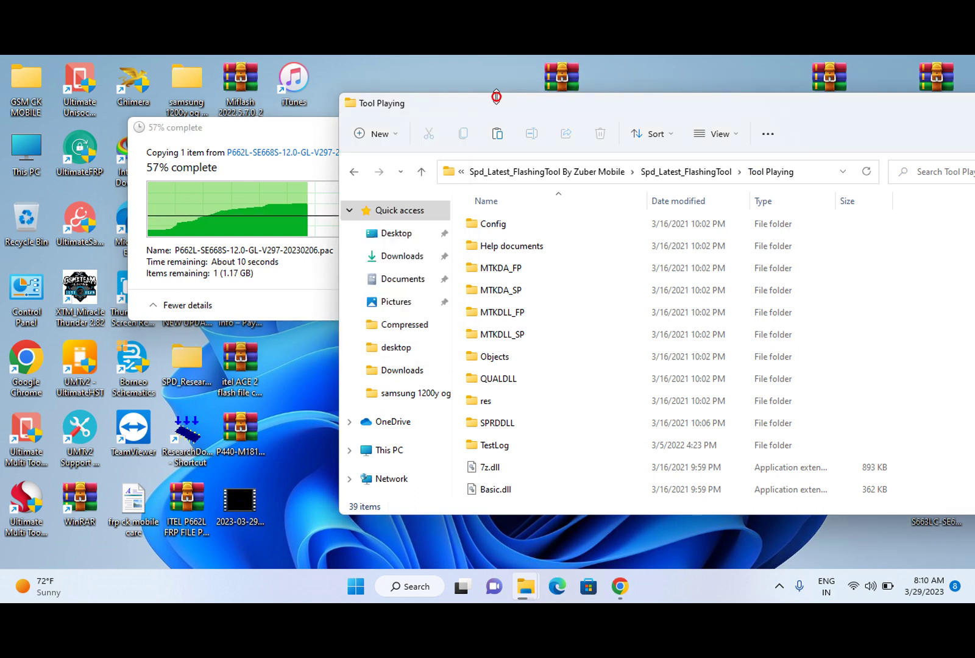
left_click_drag(511, 102, 367, 78)
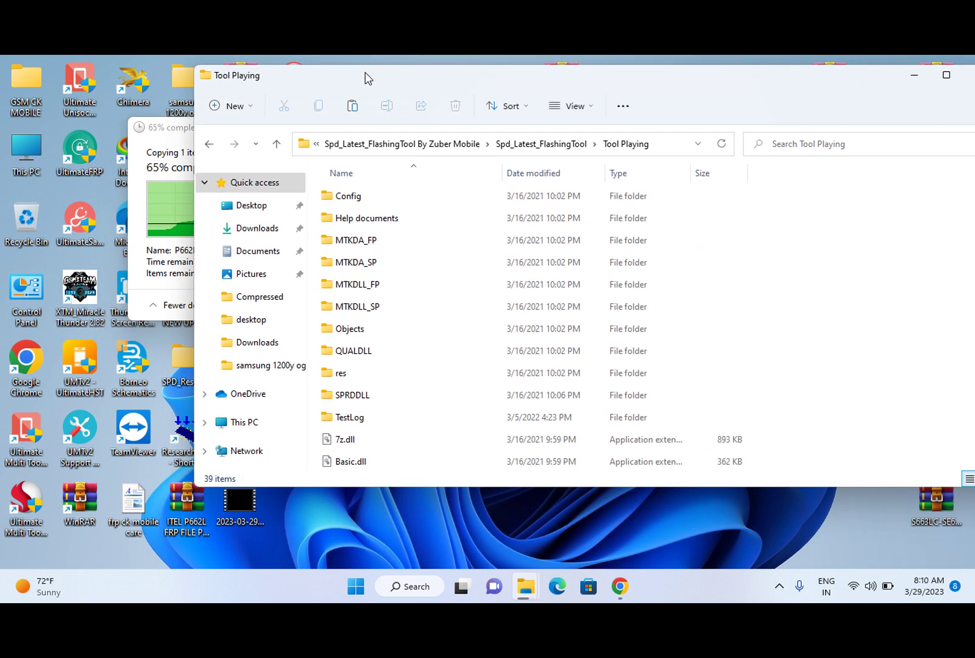
left_click(422, 225)
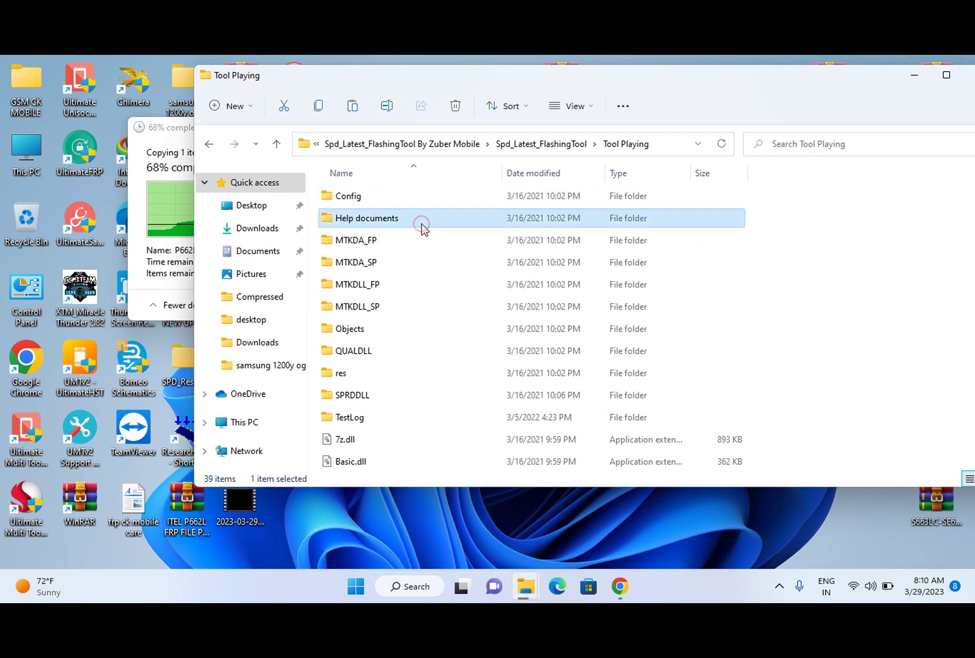
key("Down")
key("Down")
key("Down")
key("Down")
key("Down")
key("Down")
key("Down")
key("Down")
key("Down")
key("Down")
key("Down")
key("Down")
key("Down")
key("Down")
key("Down")
key("Down")
key("Down")
key("Down")
key("Down")
key("Down")
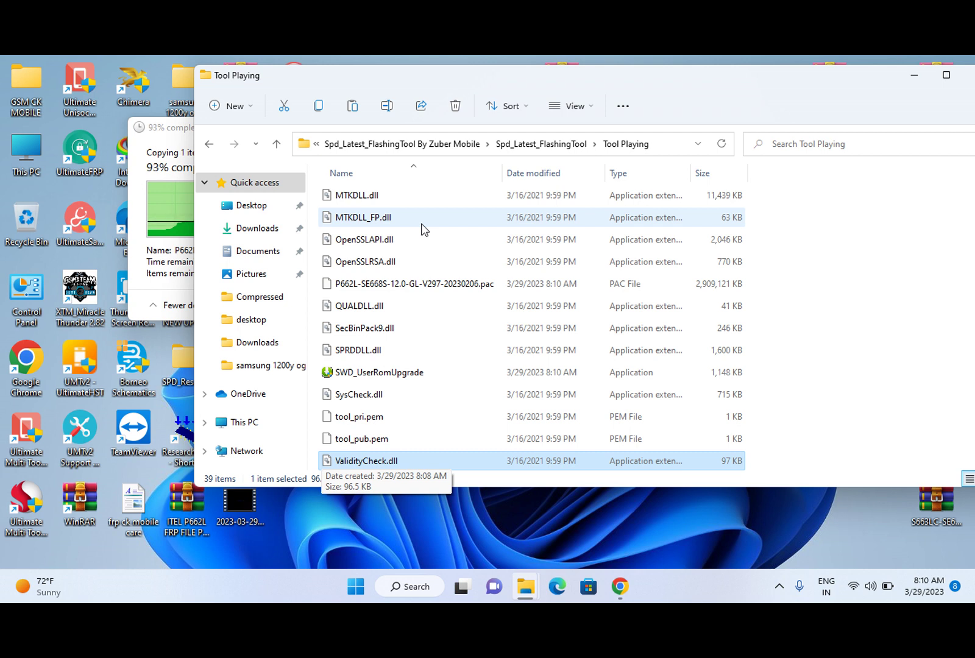
left_click(372, 284)
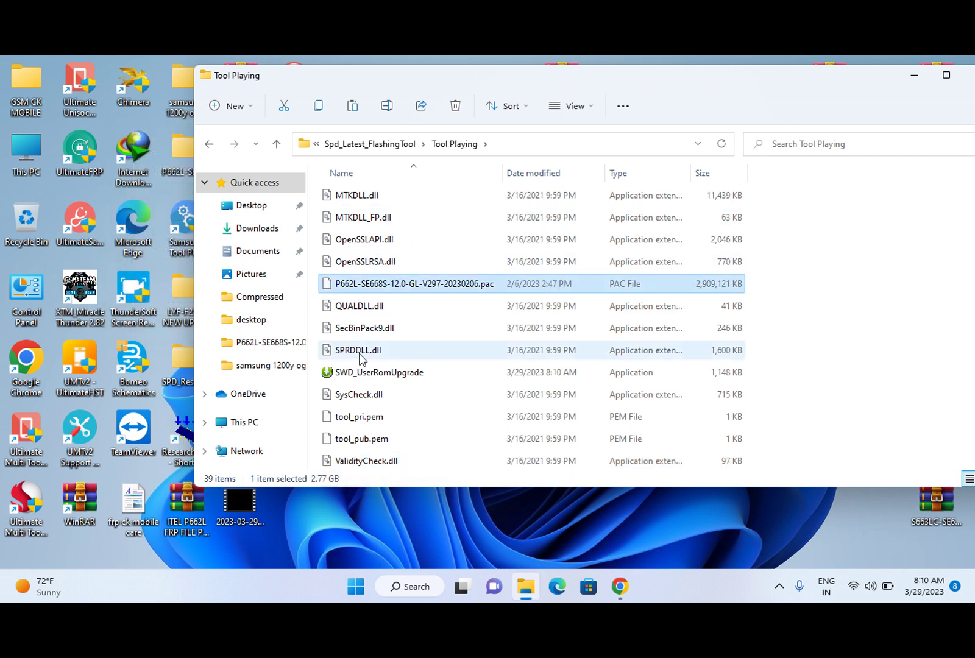
Run SWD_UserRomUpgrade from the Tool Playing folder and try to start flashing the loaded P662L .pac firmware.
double_click(360, 373)
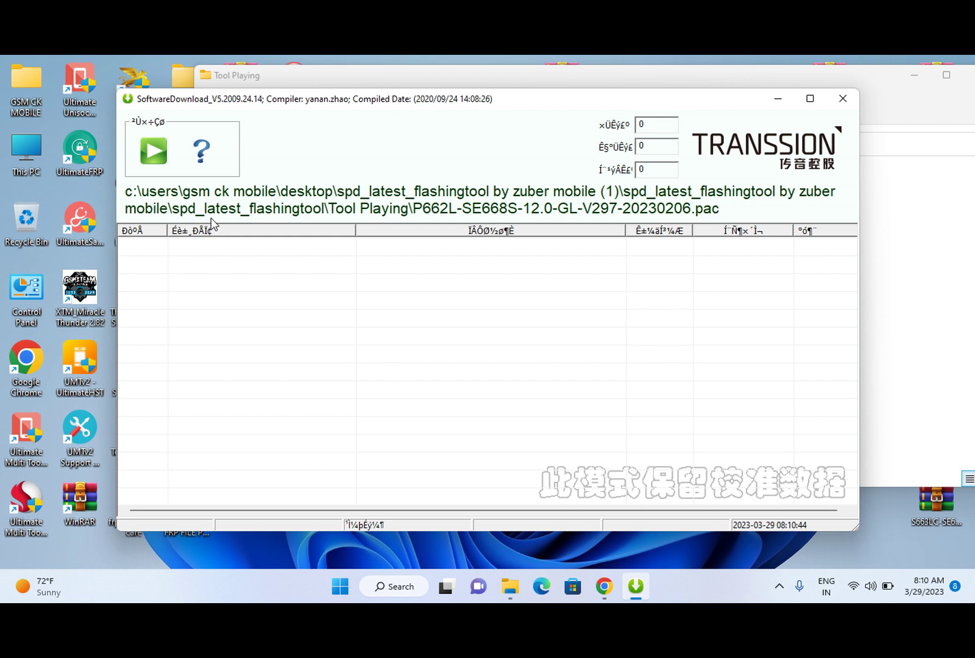
left_click(153, 149)
left_click(154, 151)
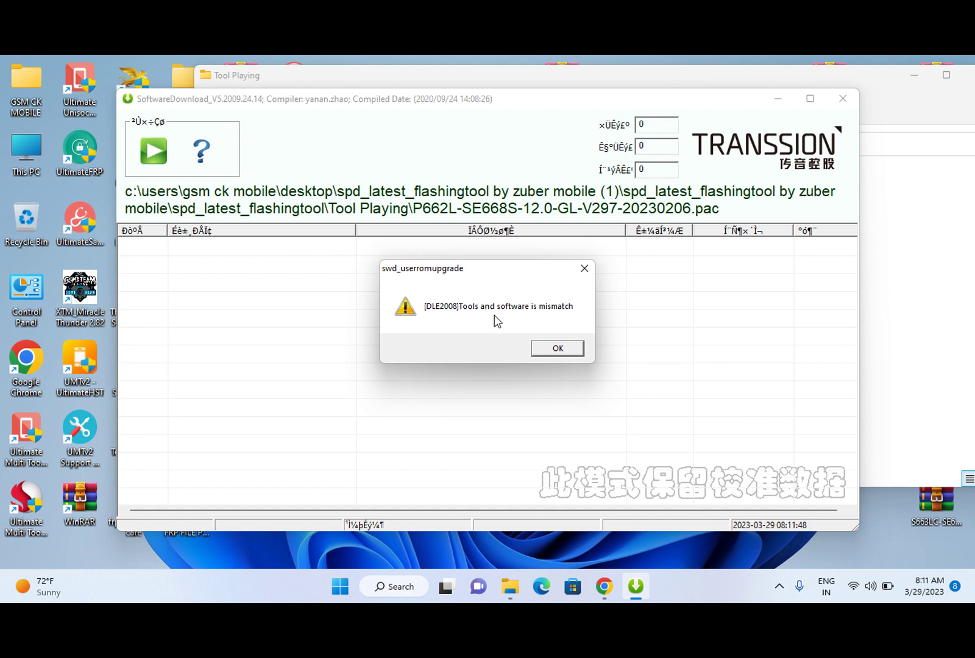
Dismiss the tool mismatch warning and start flashing the loaded P662L-SE668S-12.0-GL-V297-20230206.pac firmware to the phone.
left_click(557, 349)
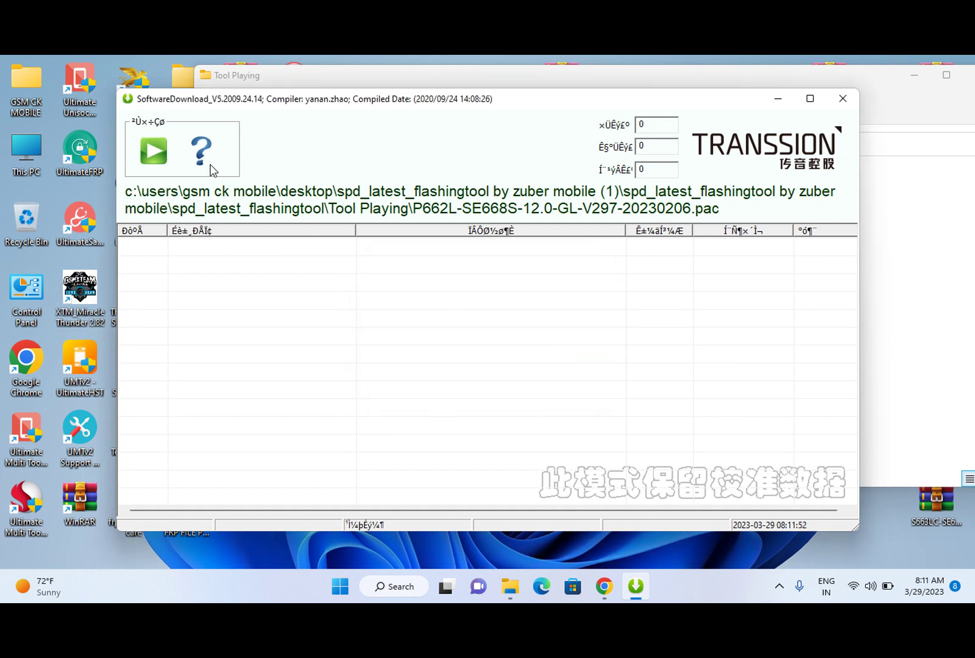
left_click(149, 162)
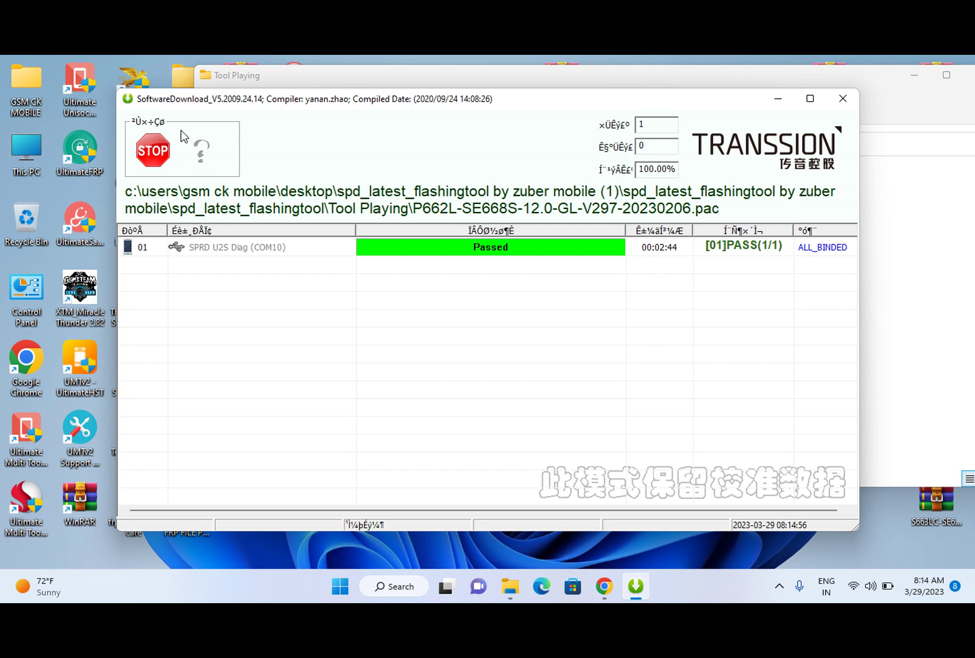
Exit the flashing tool once the firmware download has finished, and close the Tool Playing folder.
left_click(847, 103)
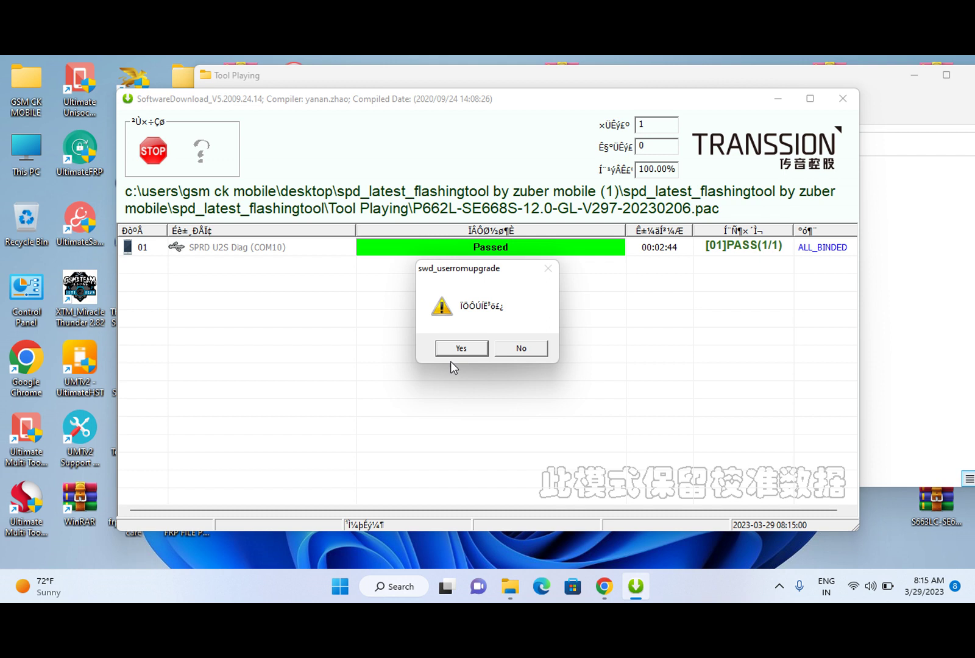
left_click(452, 348)
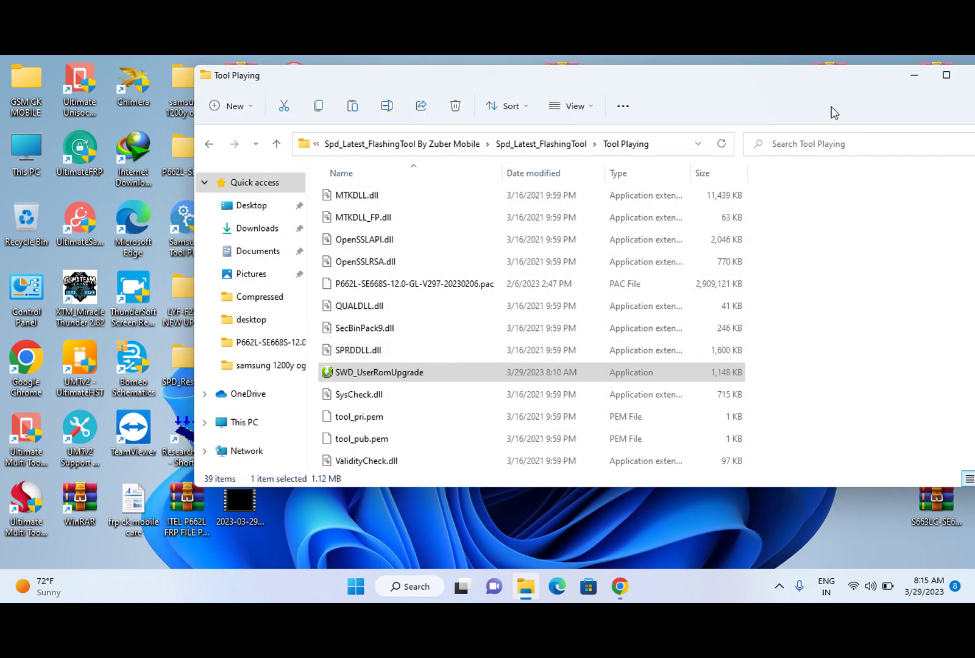
double_click(793, 85)
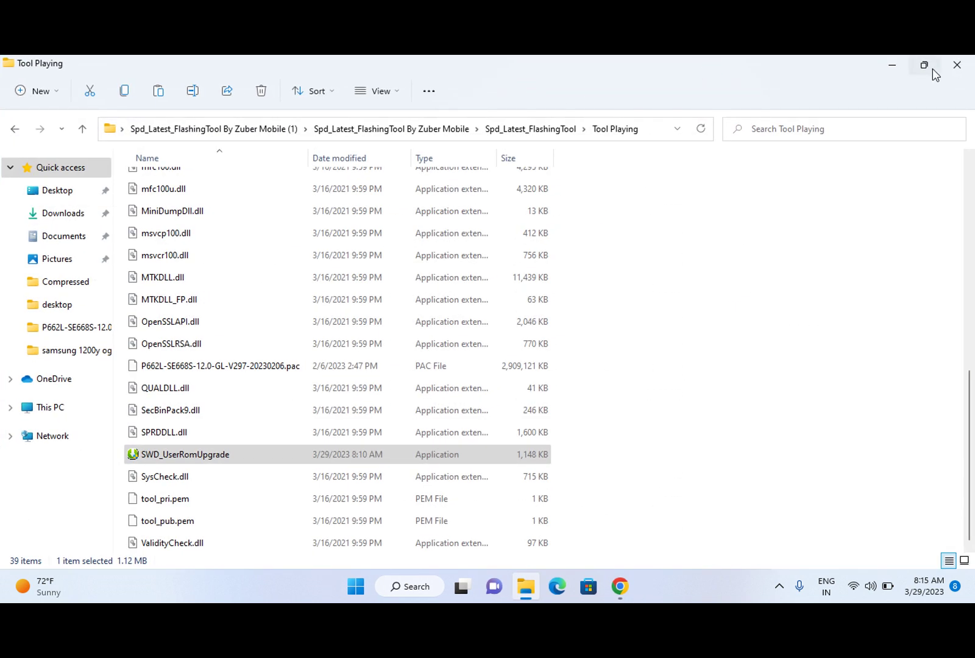
left_click(957, 65)
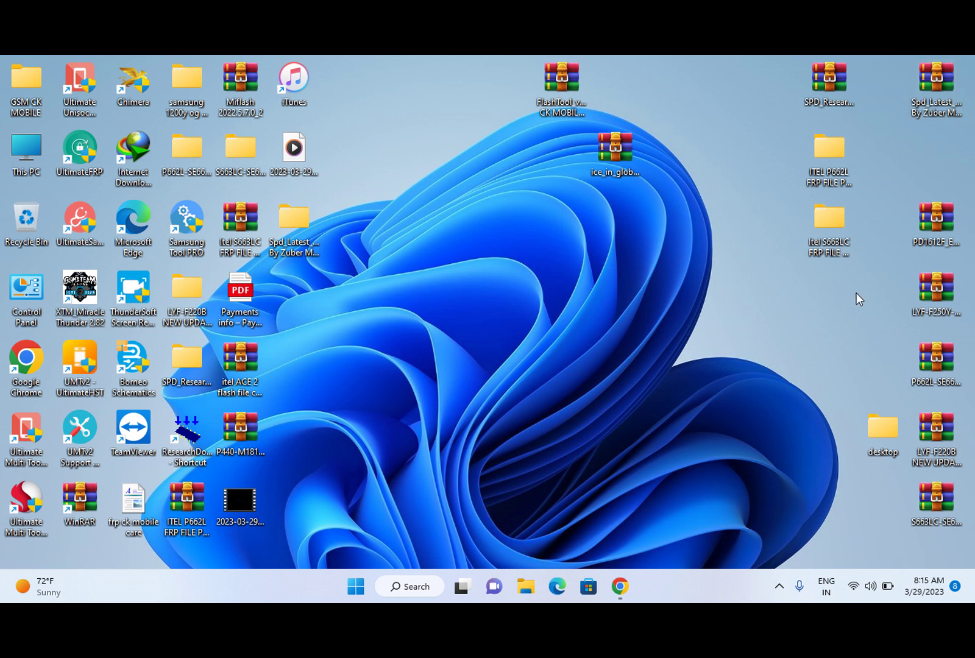
left_click(780, 586)
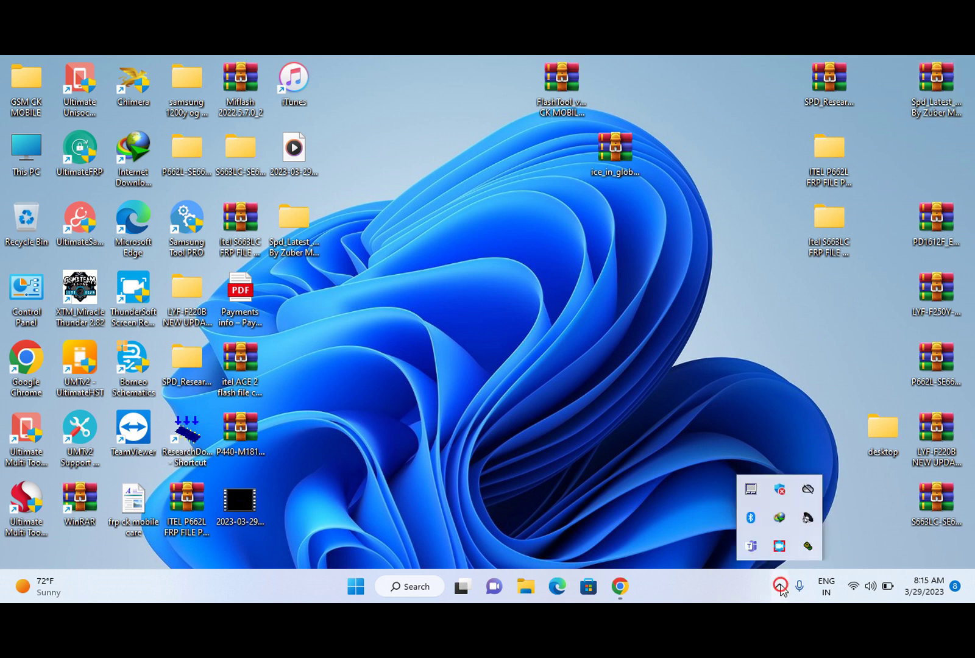
left_click(778, 545)
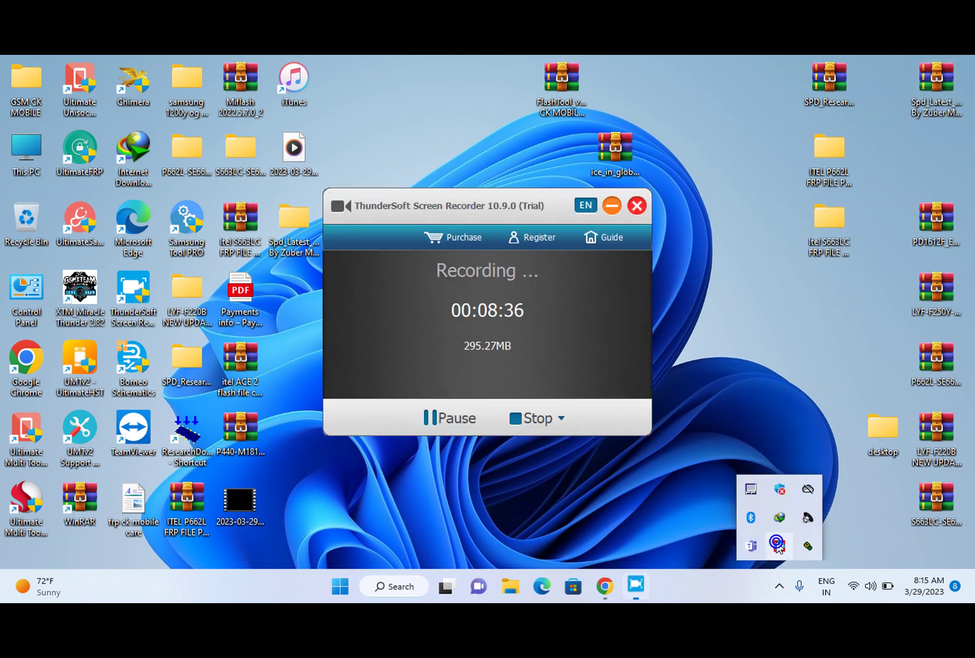